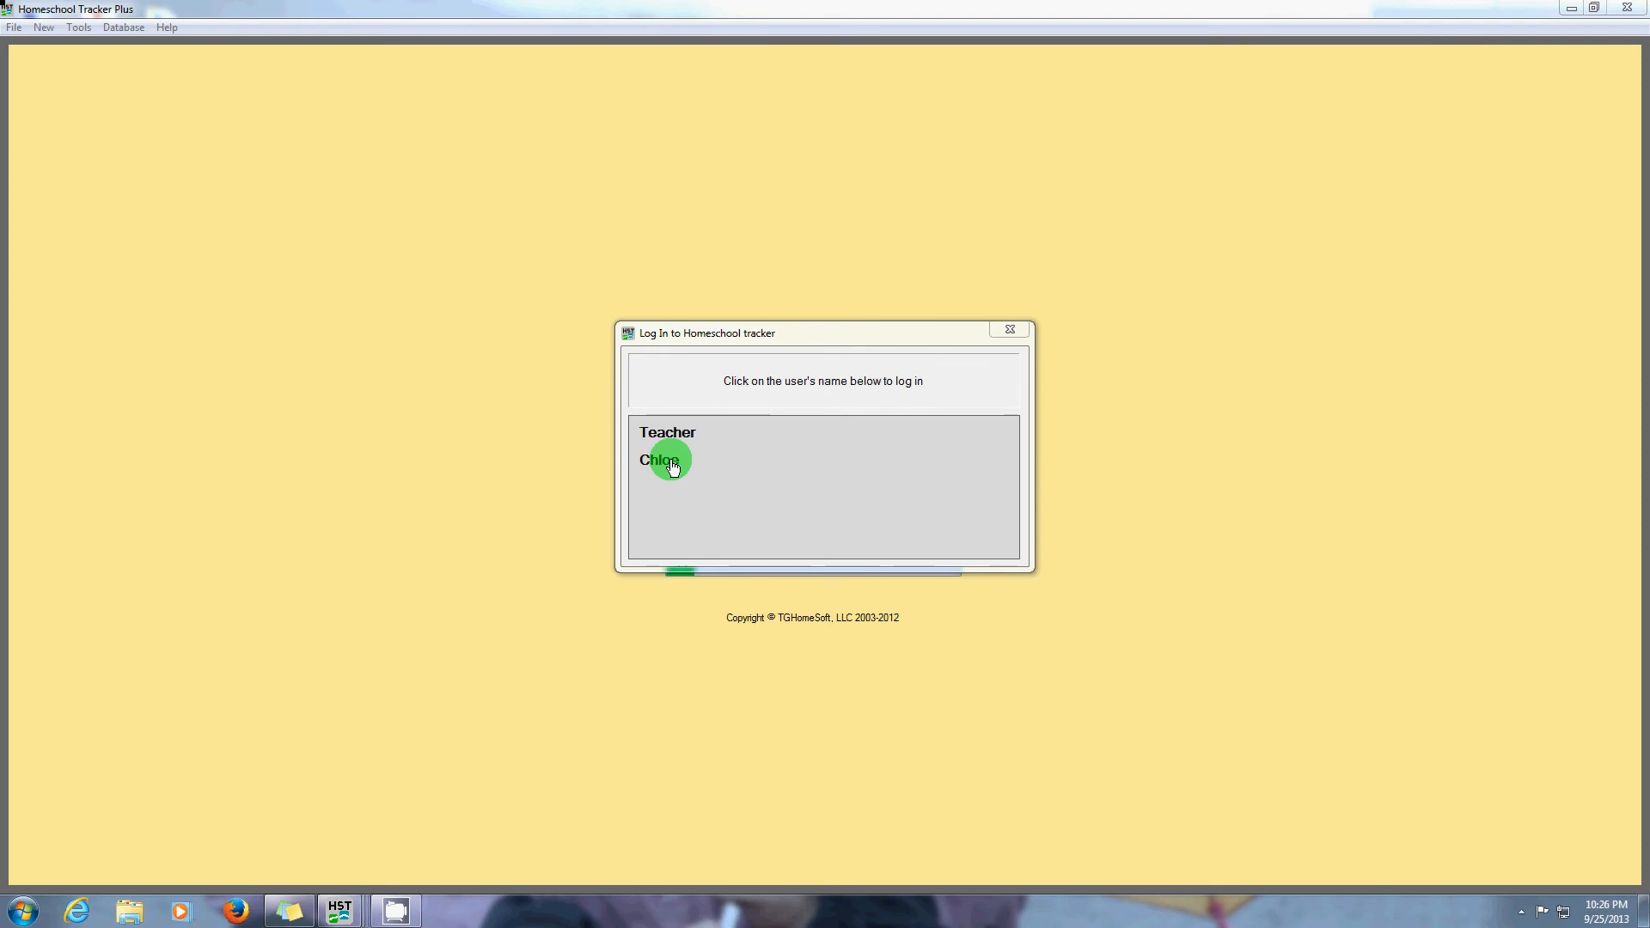
# Log in to the Teacher account by entering its password.
pyautogui.click(678, 429)
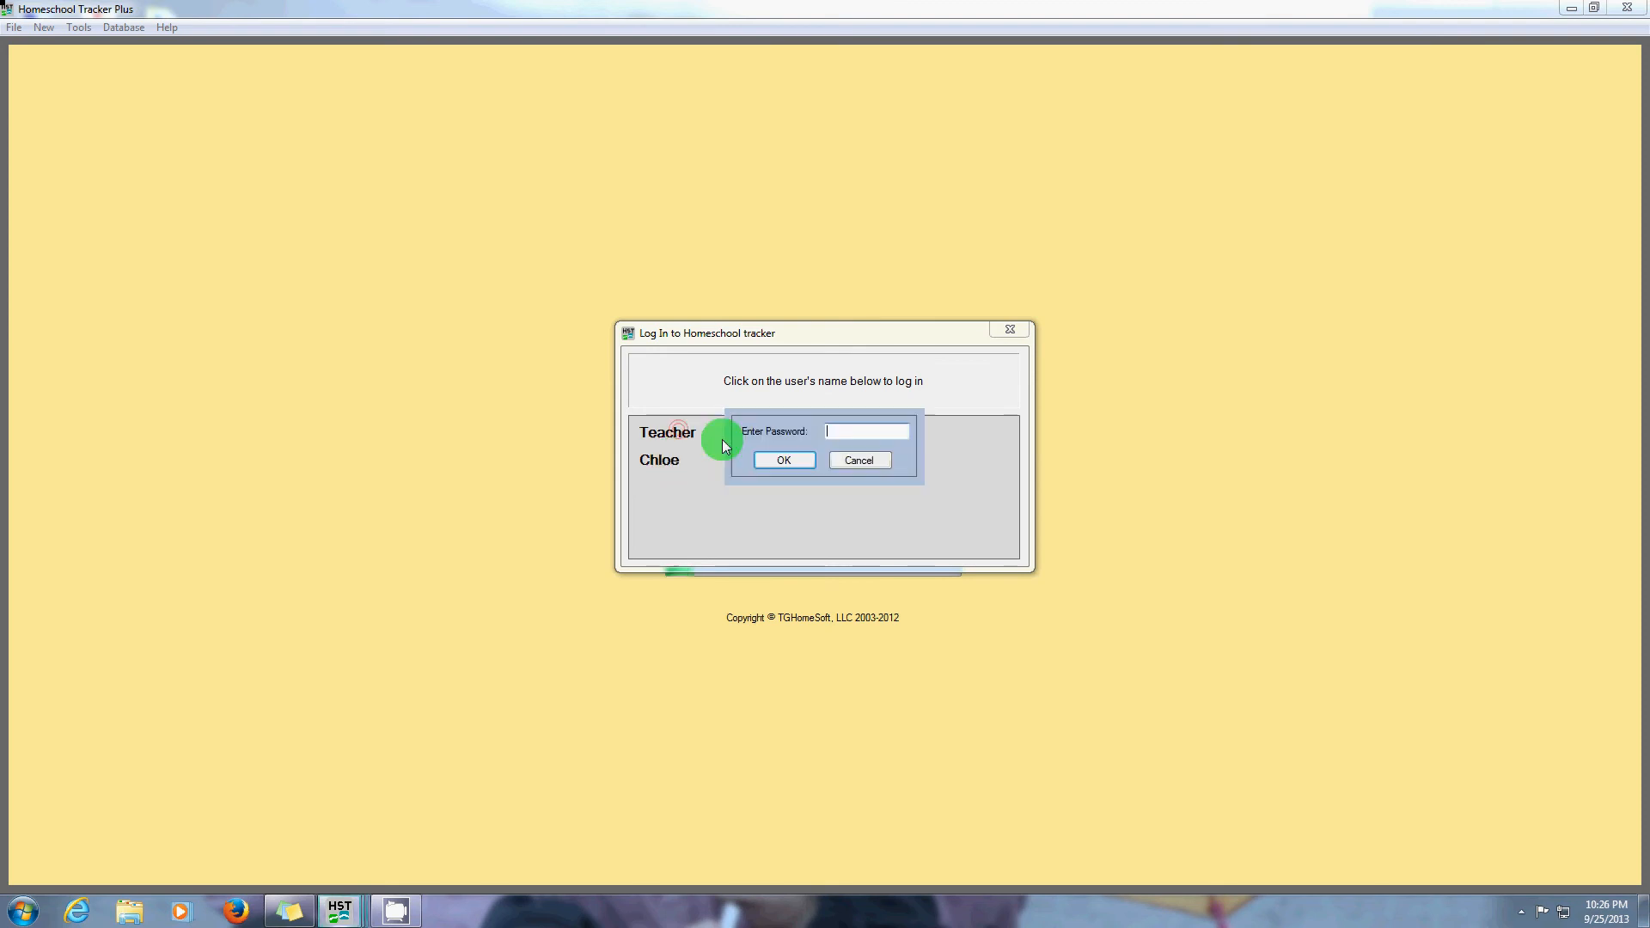
pyautogui.write('***')
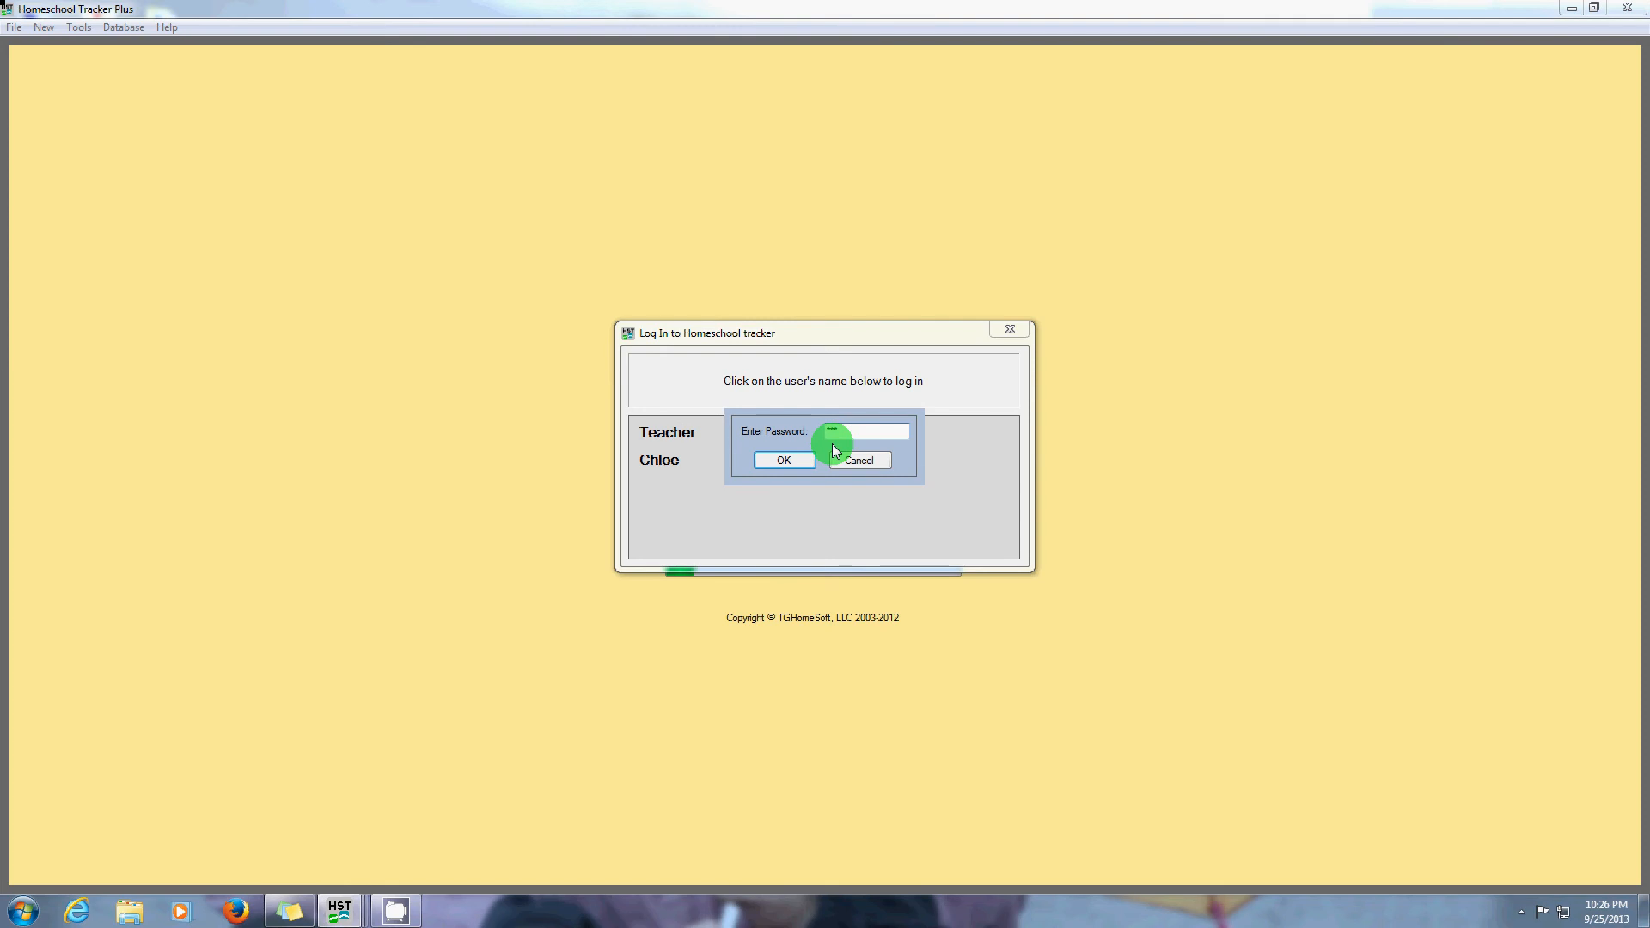
pyautogui.write('*****')
pyautogui.press('Return')
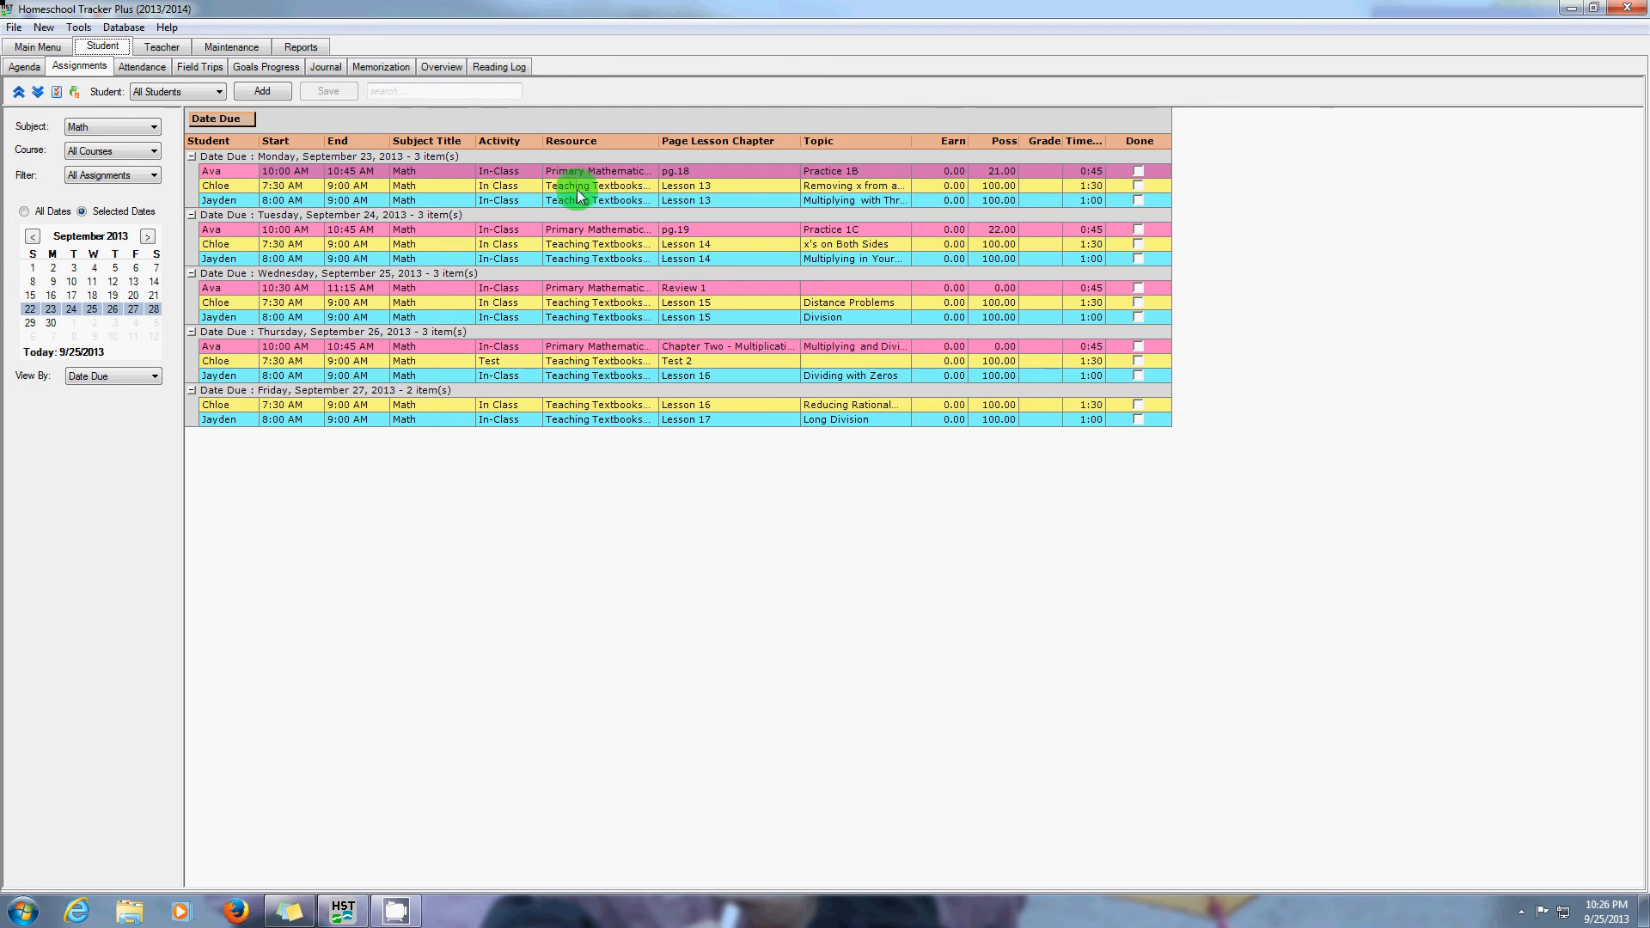
# Try a new assignment with the subject History/Geography, check its resource choices, and discard the form.
pyautogui.click(251, 92)
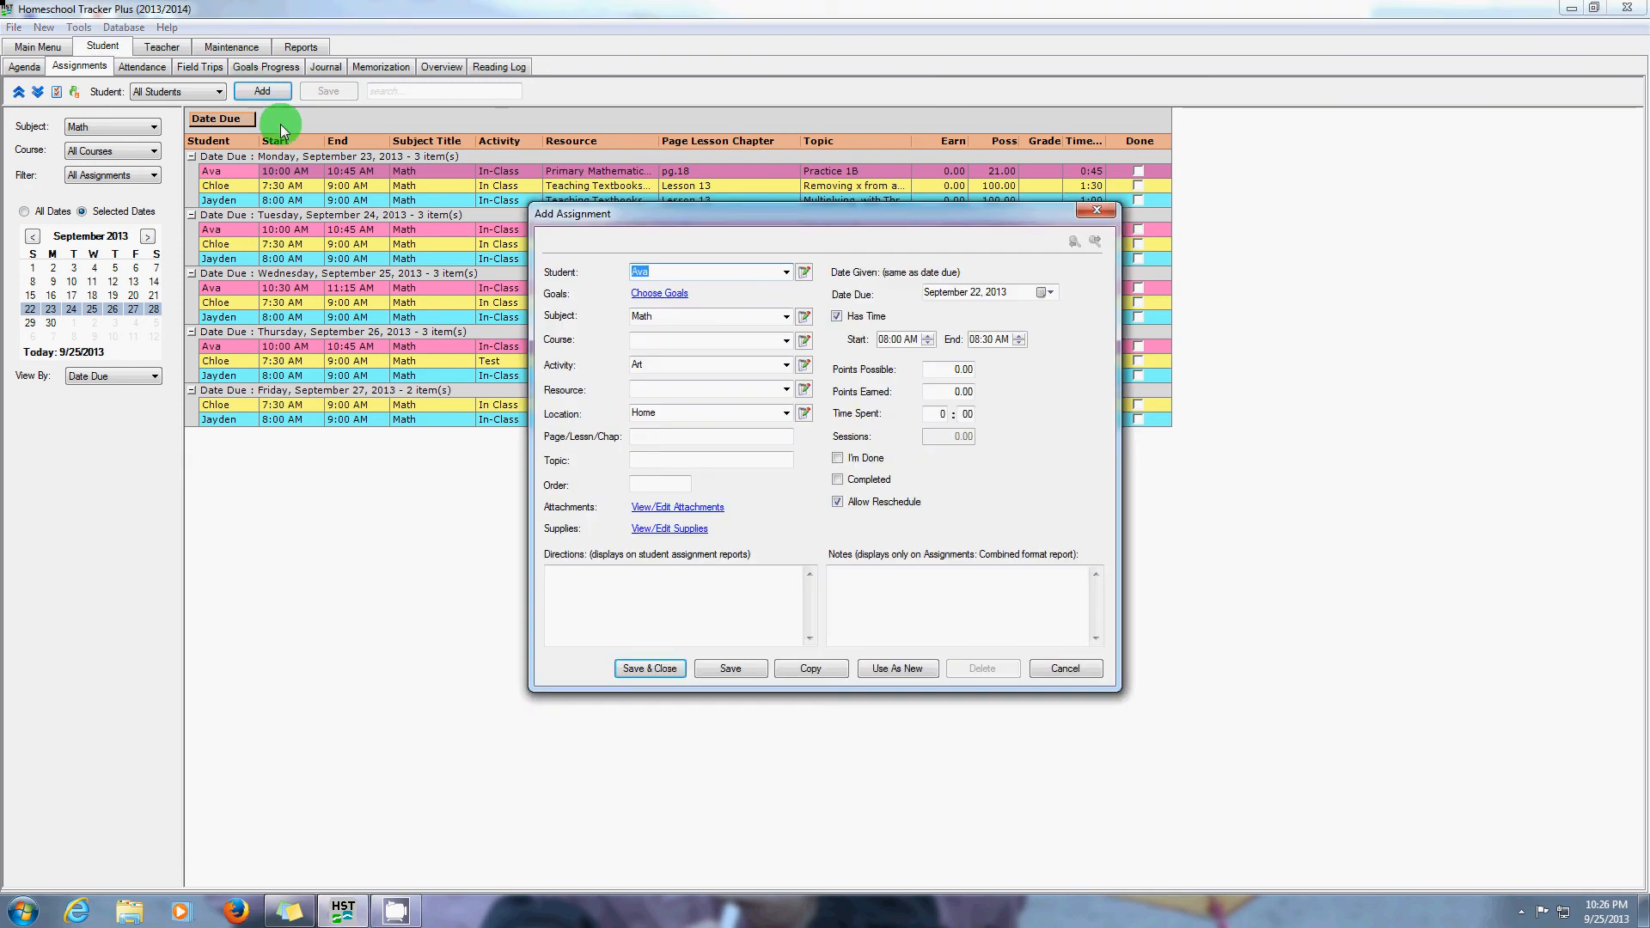
pyautogui.click(786, 317)
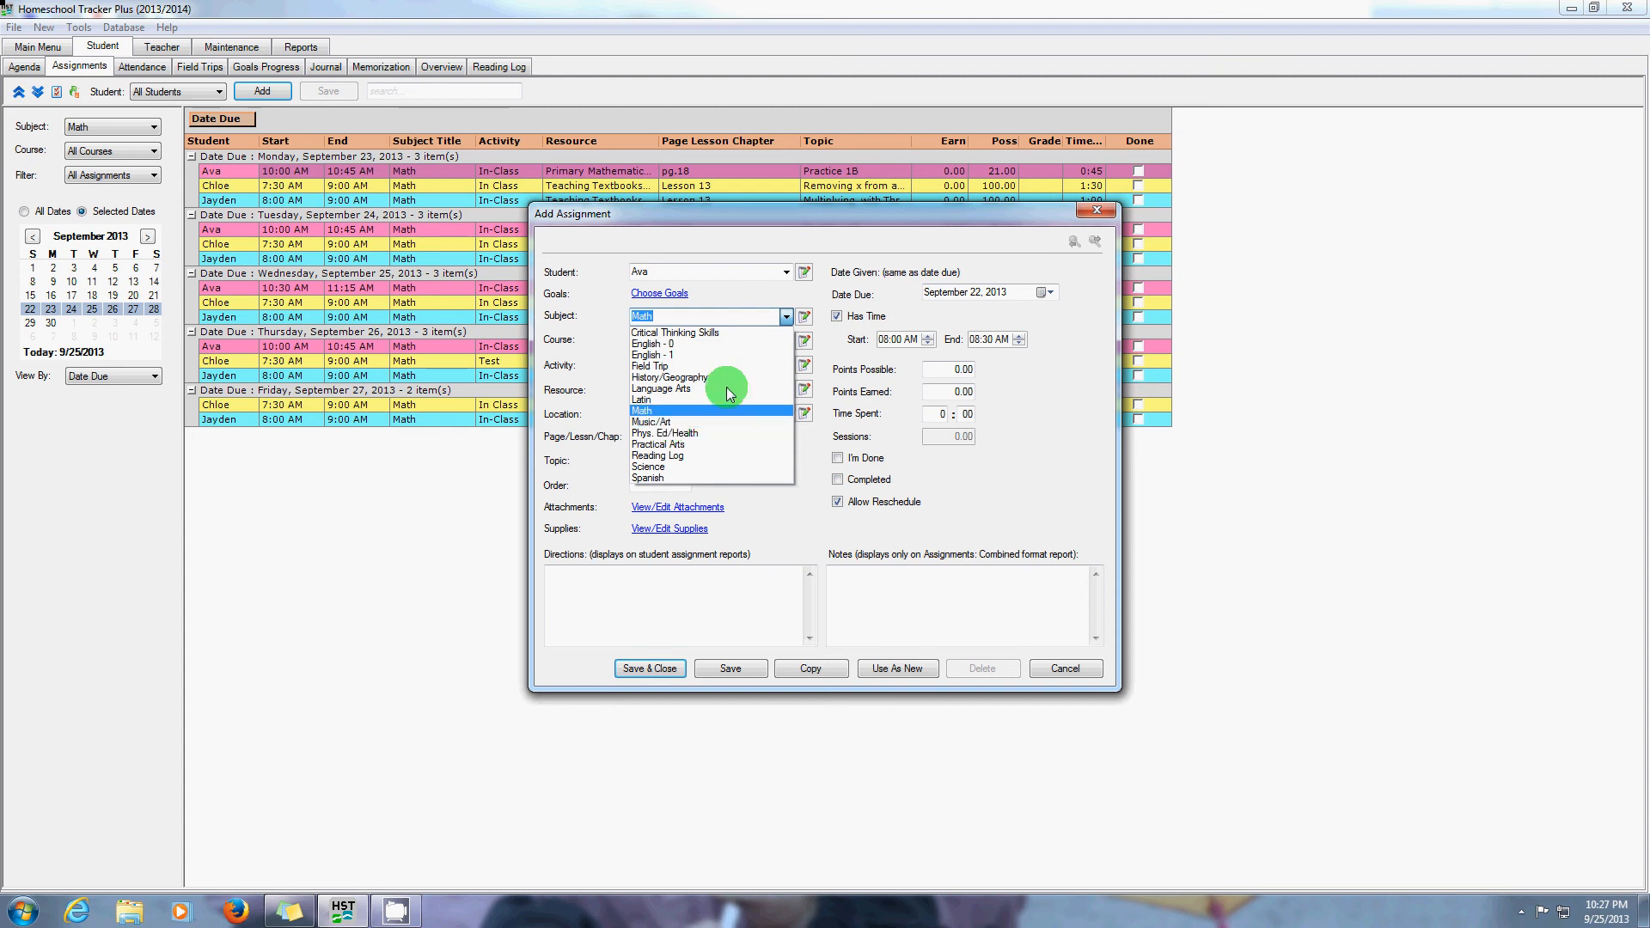
pyautogui.click(808, 444)
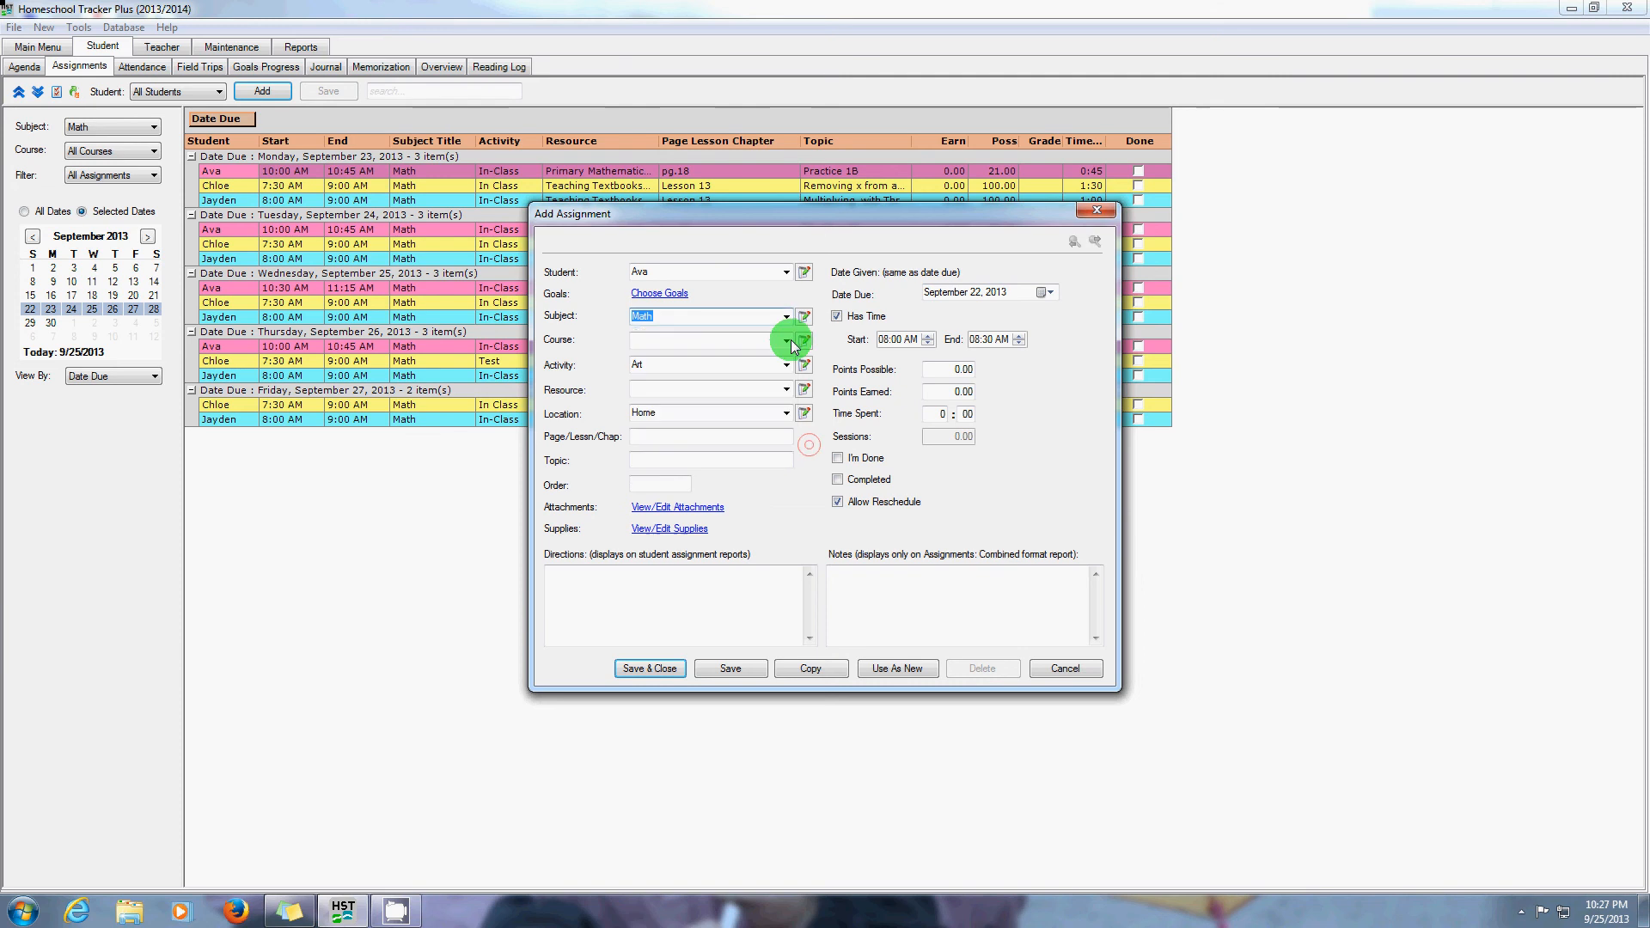
pyautogui.click(786, 317)
pyautogui.click(703, 379)
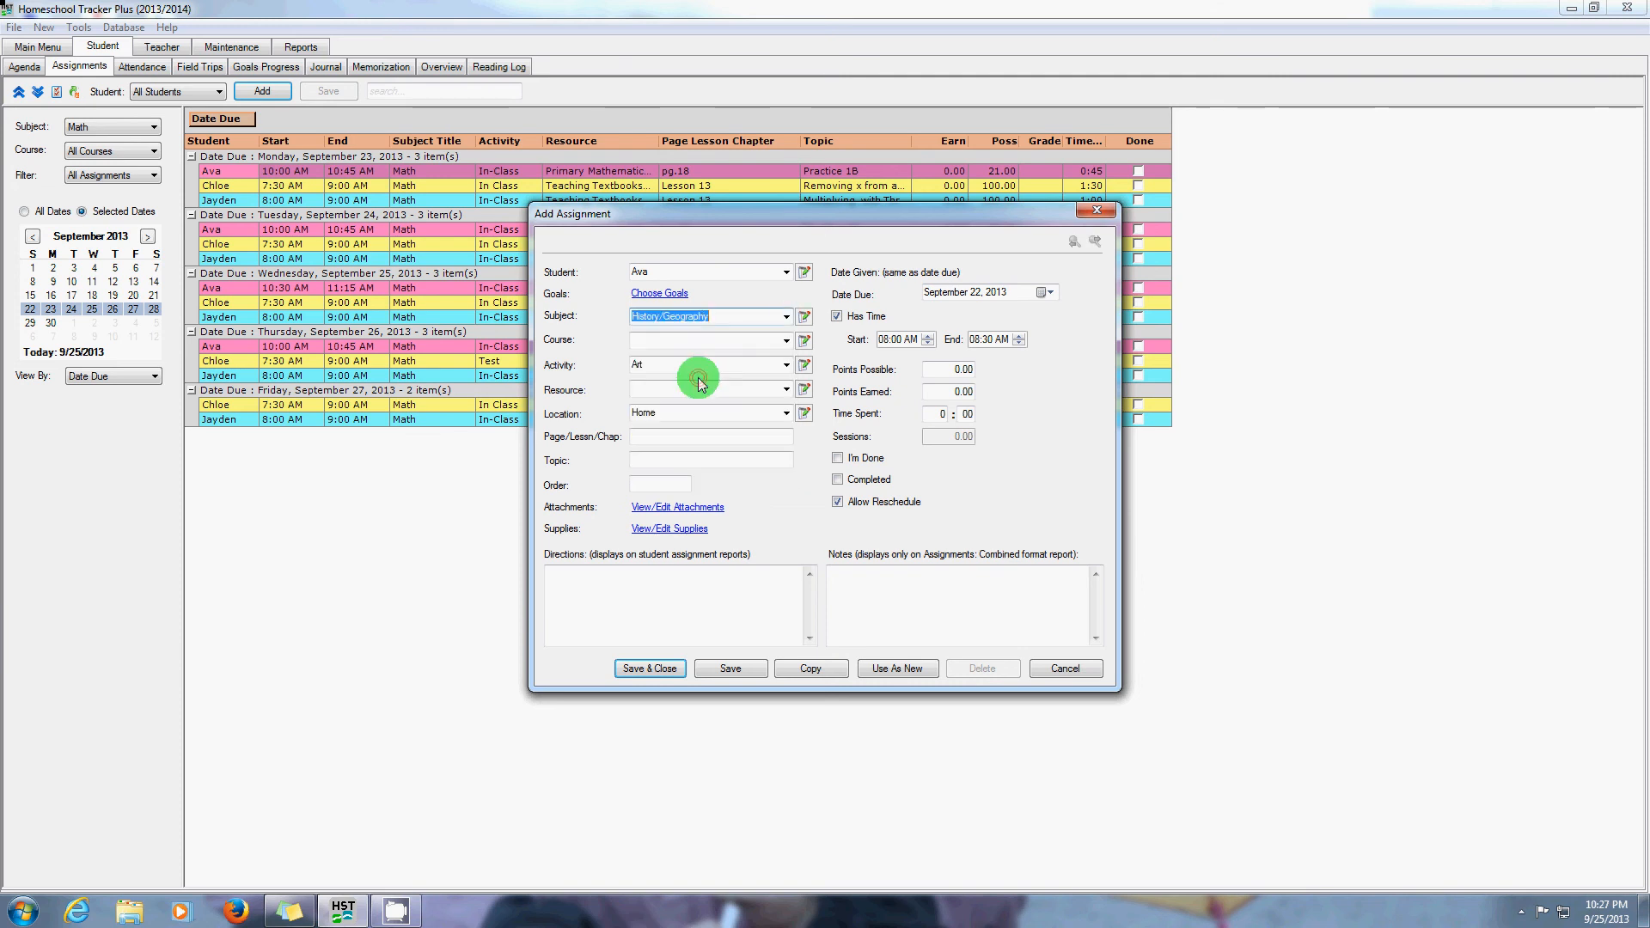
pyautogui.click(786, 389)
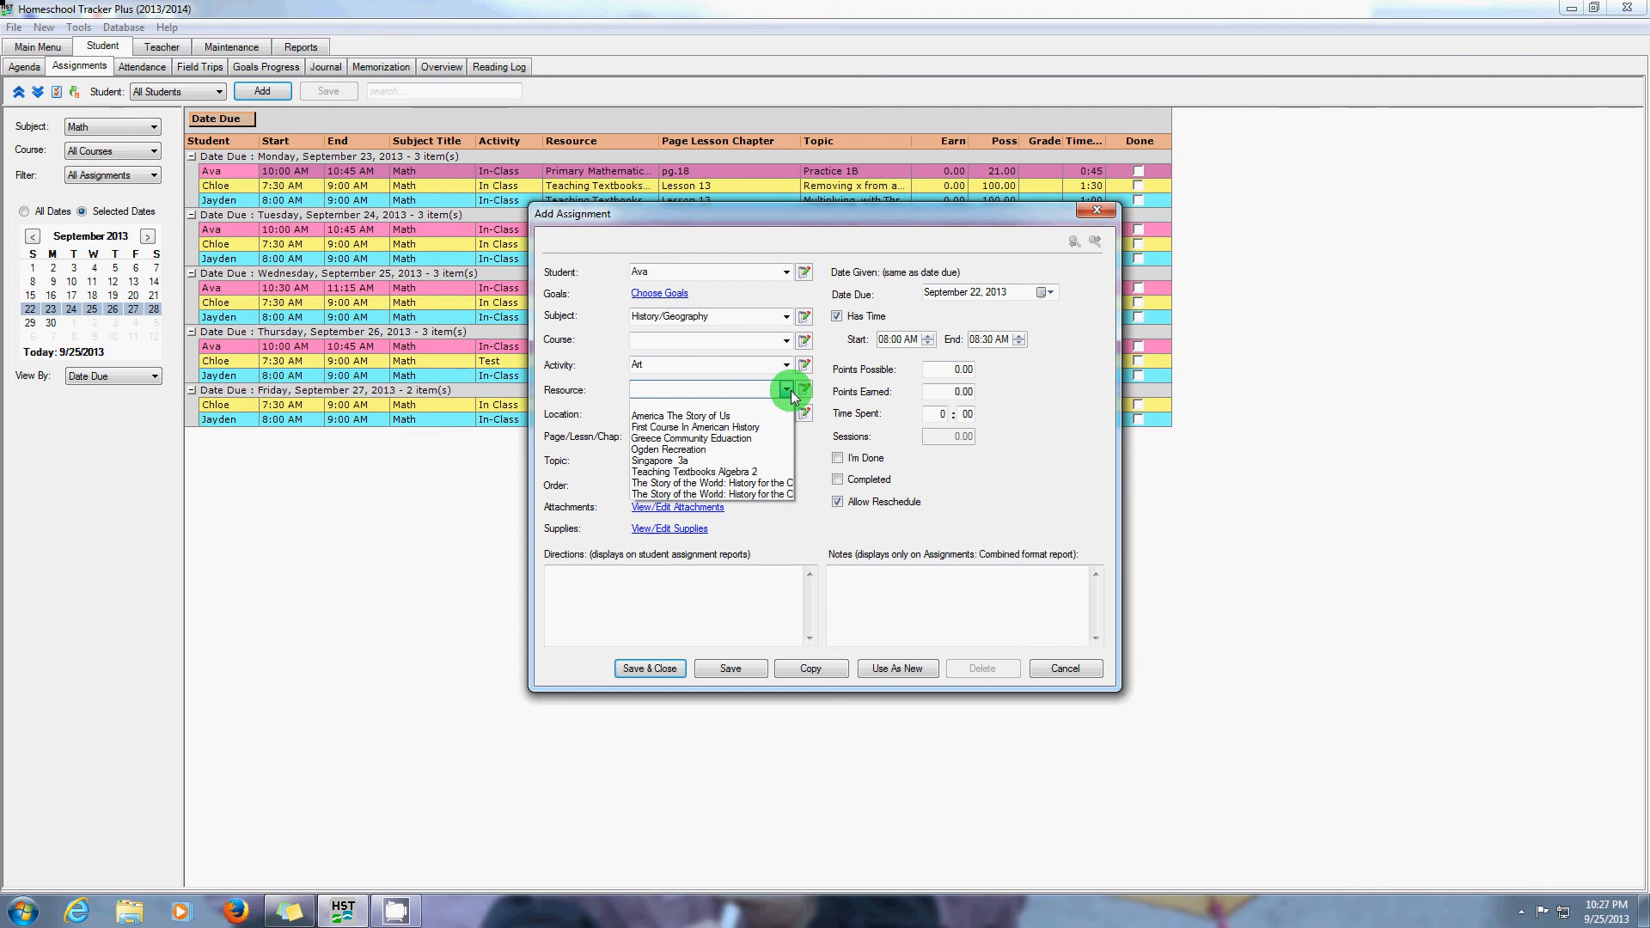
pyautogui.click(823, 297)
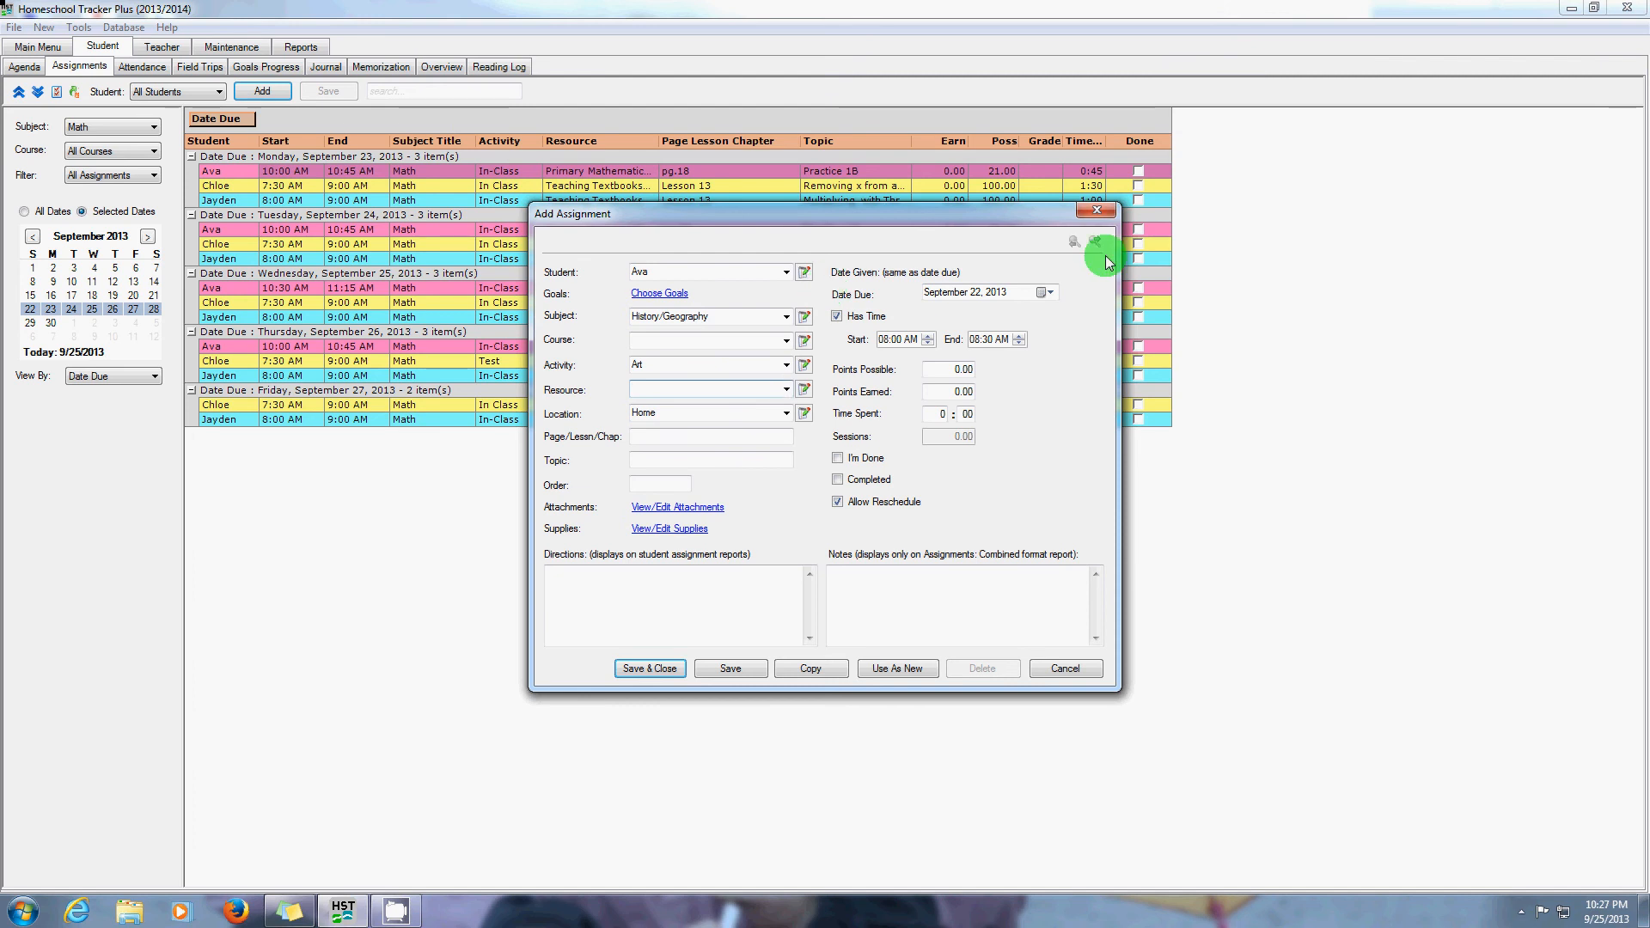
pyautogui.click(1098, 212)
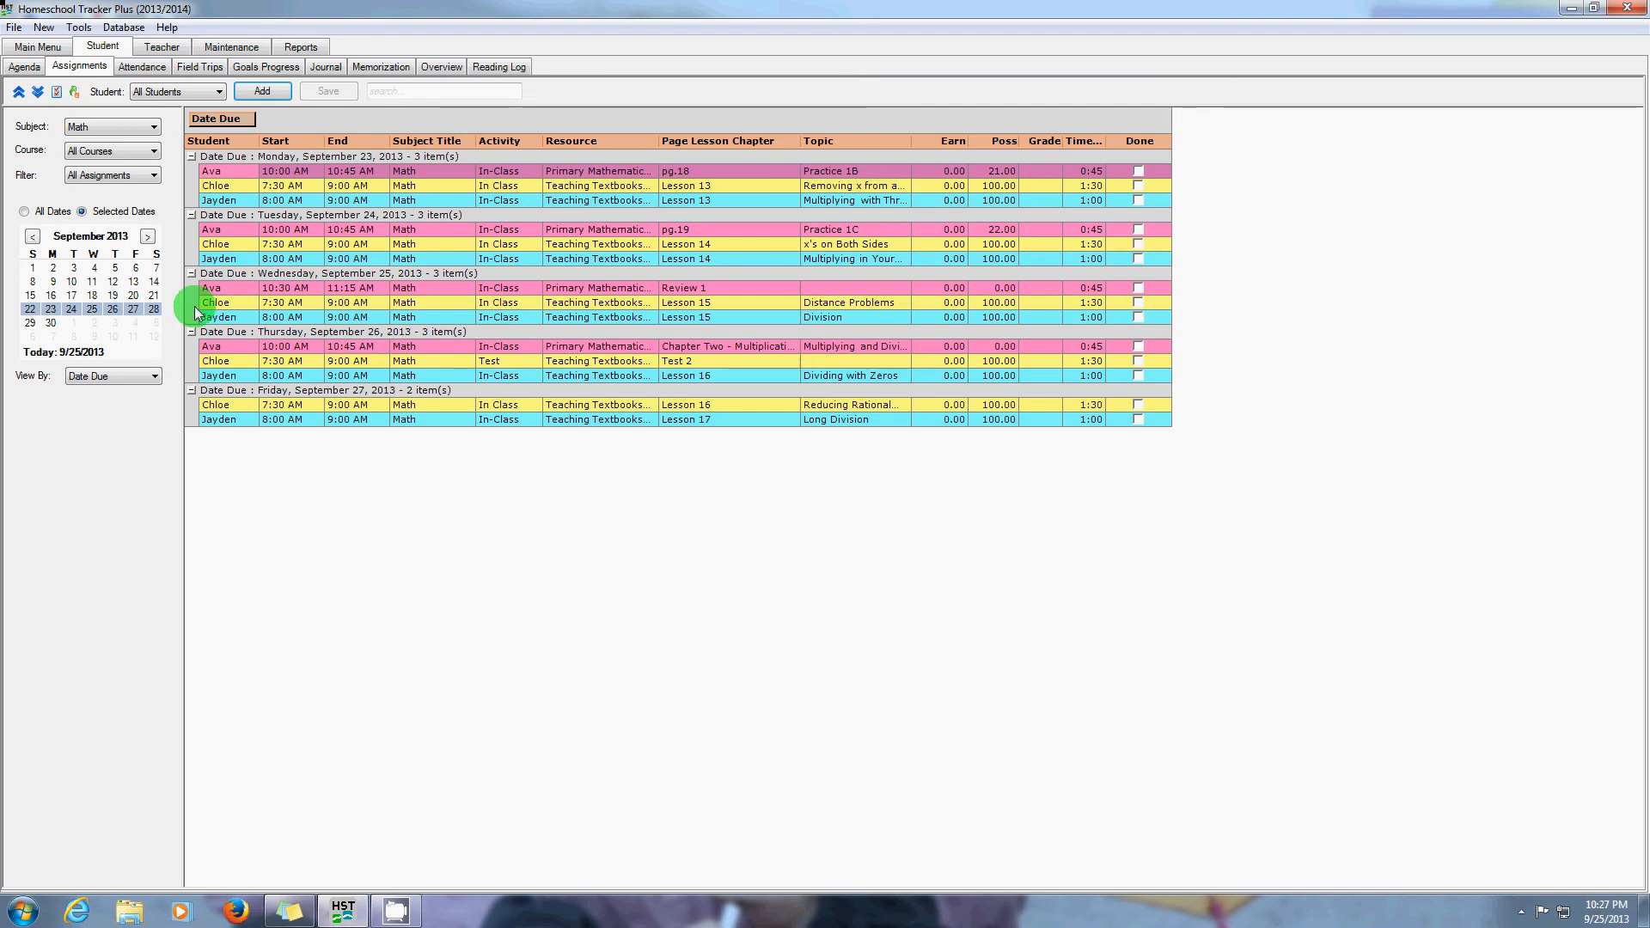
# Set the attendance of all students to None for September 25, 2013.
pyautogui.click(143, 68)
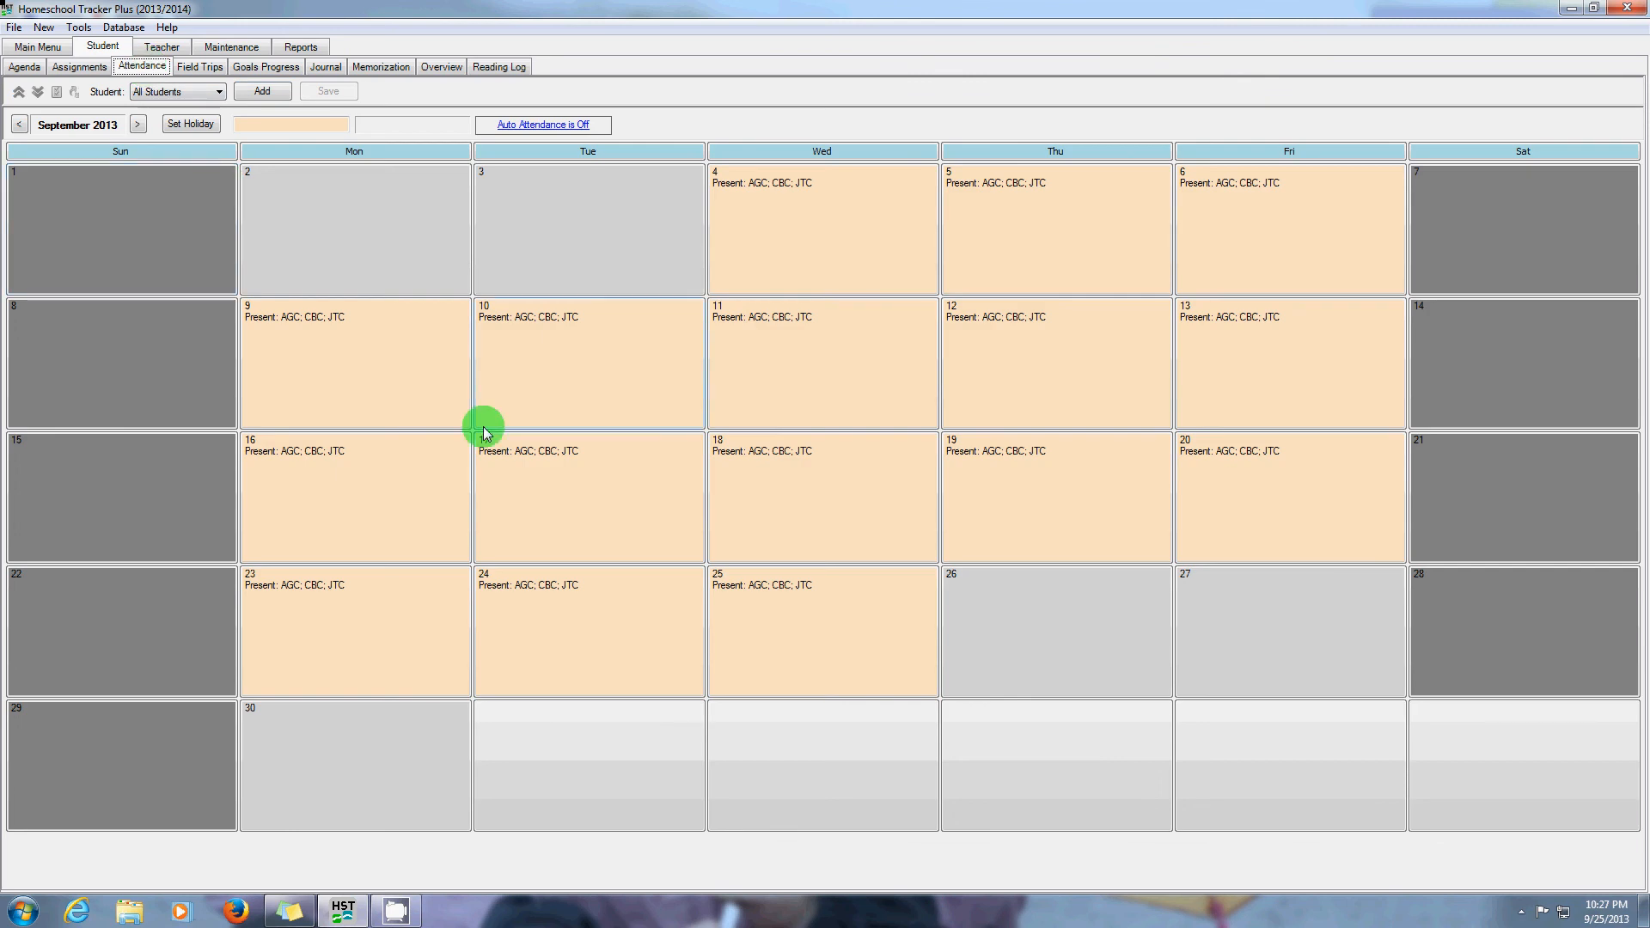
pyautogui.click(207, 92)
pyautogui.click(260, 91)
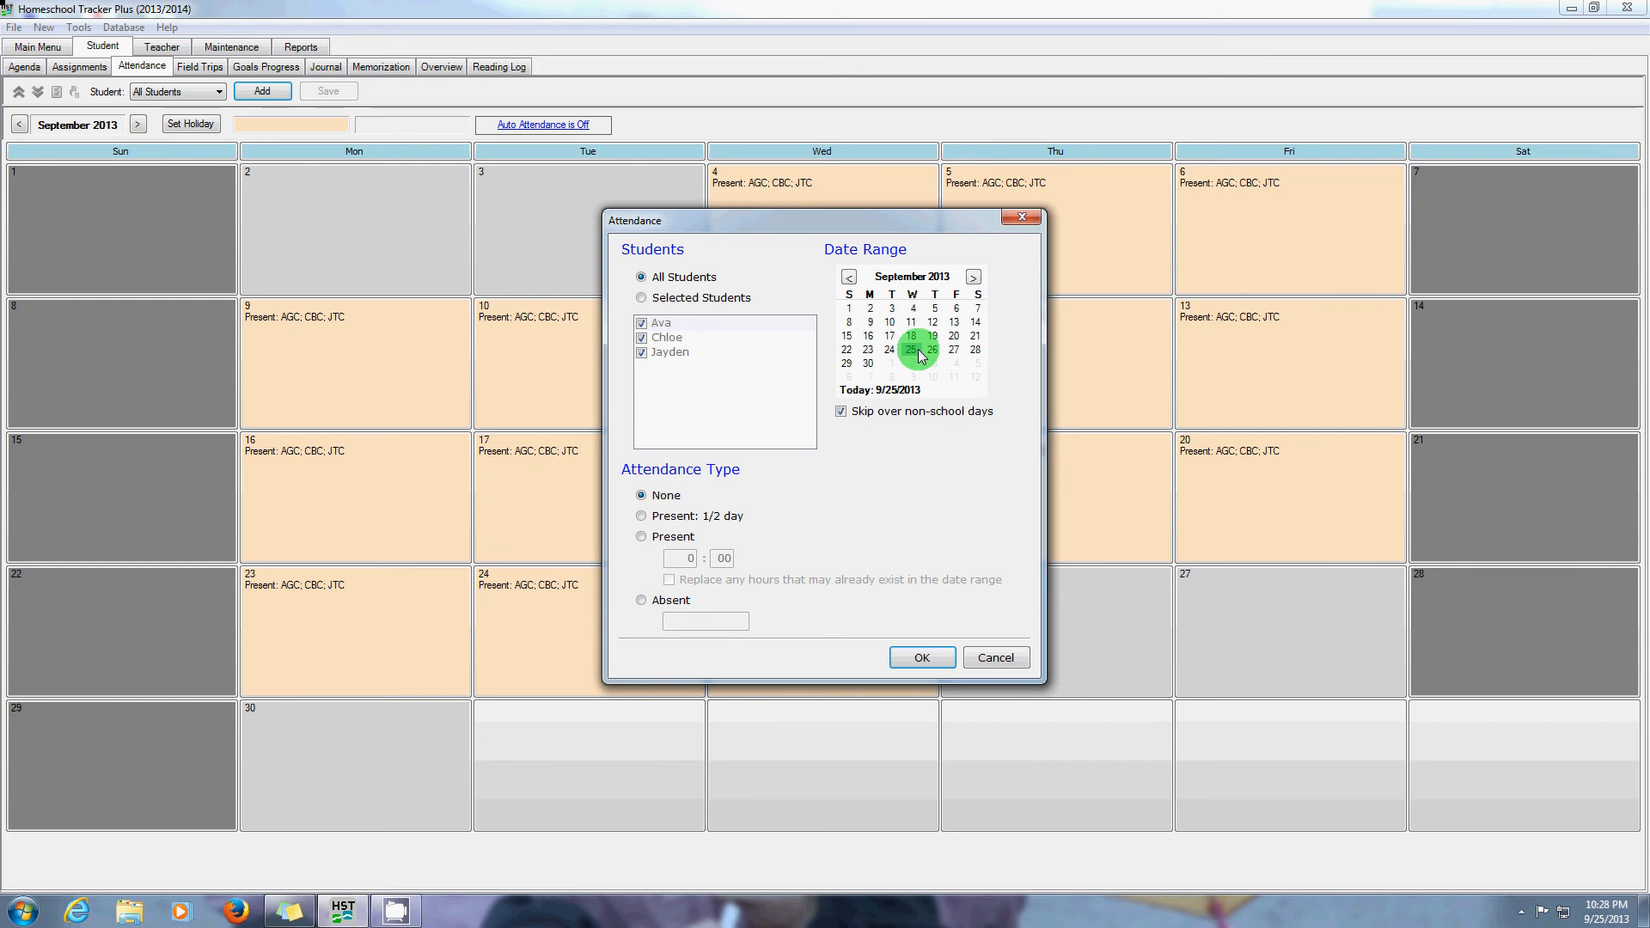
pyautogui.click(642, 538)
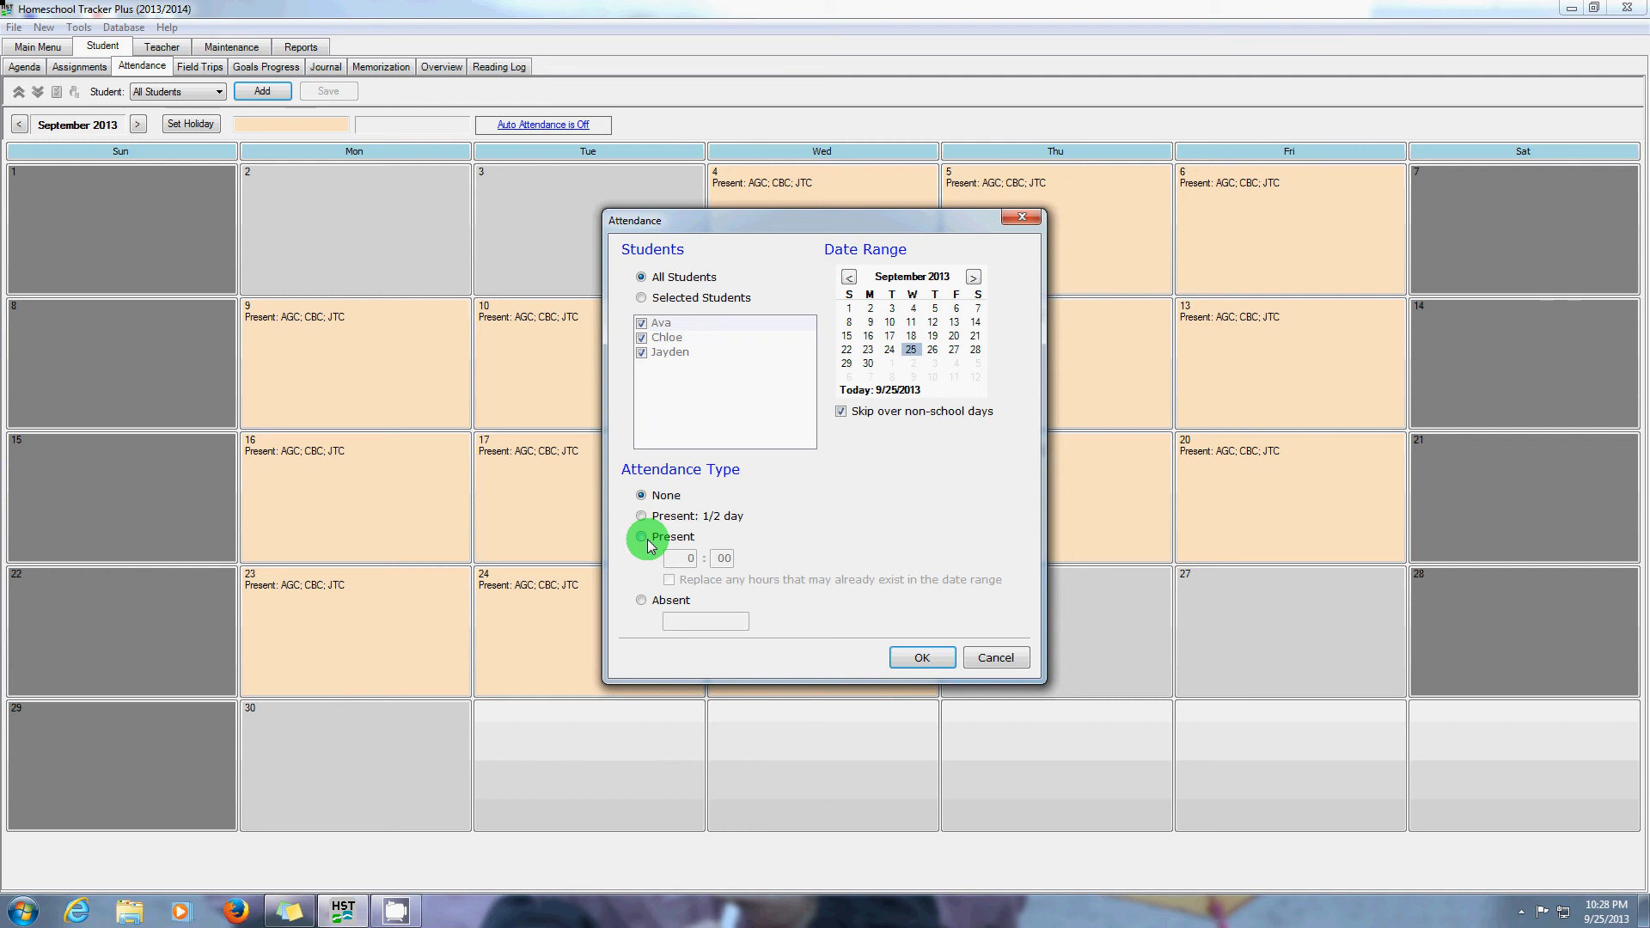
pyautogui.click(647, 601)
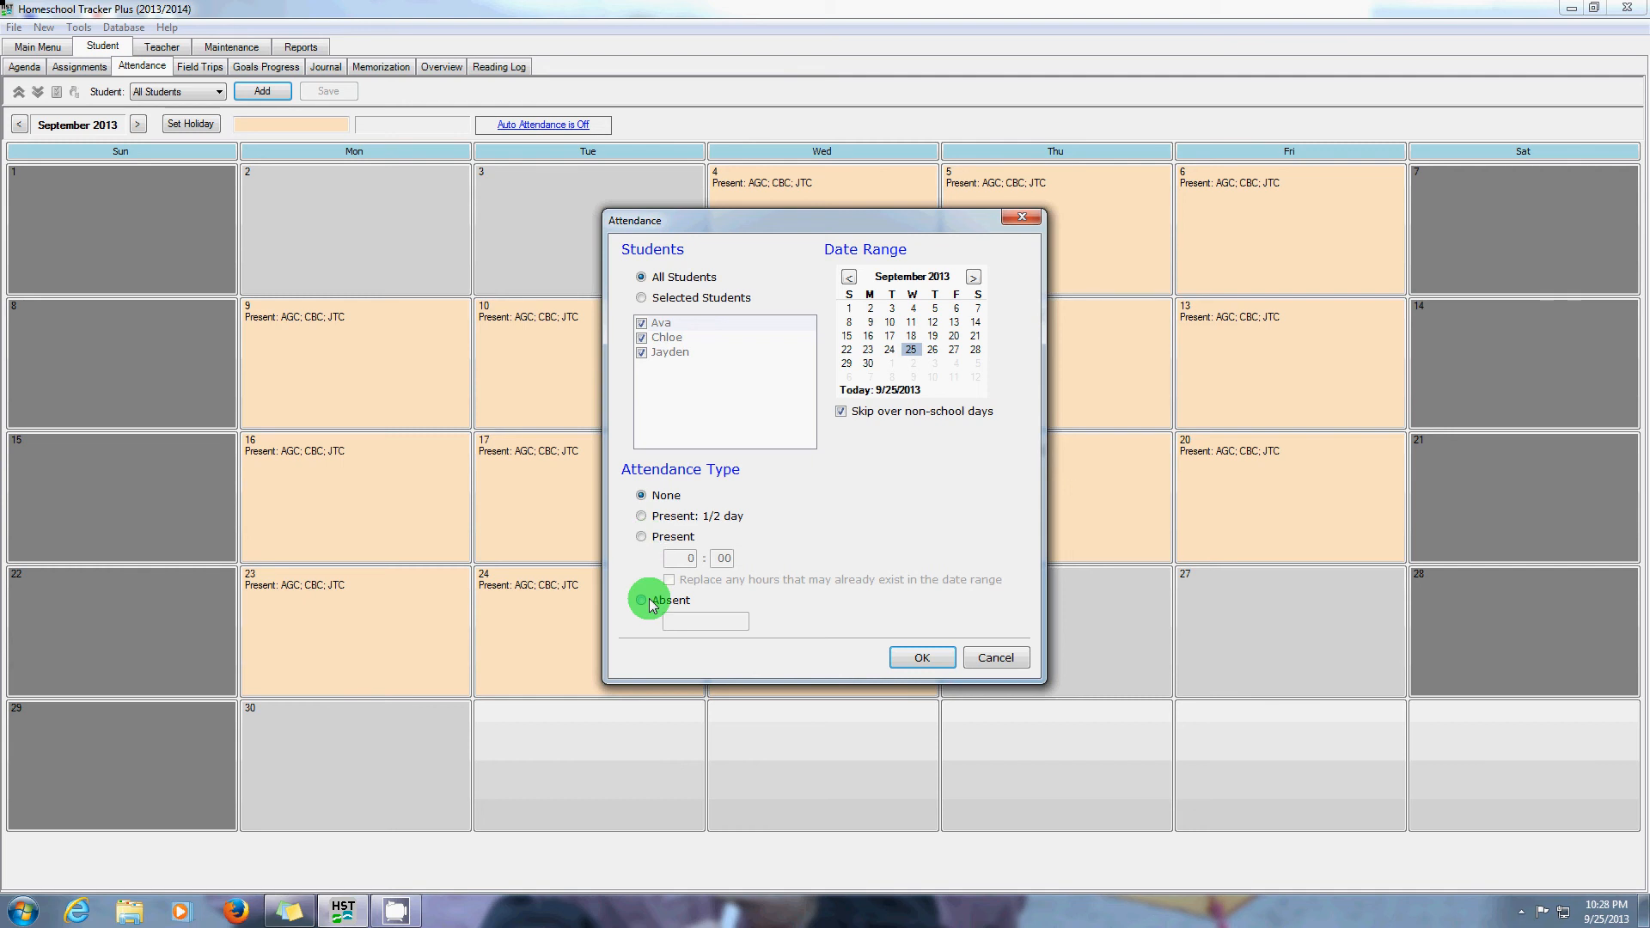
pyautogui.click(918, 659)
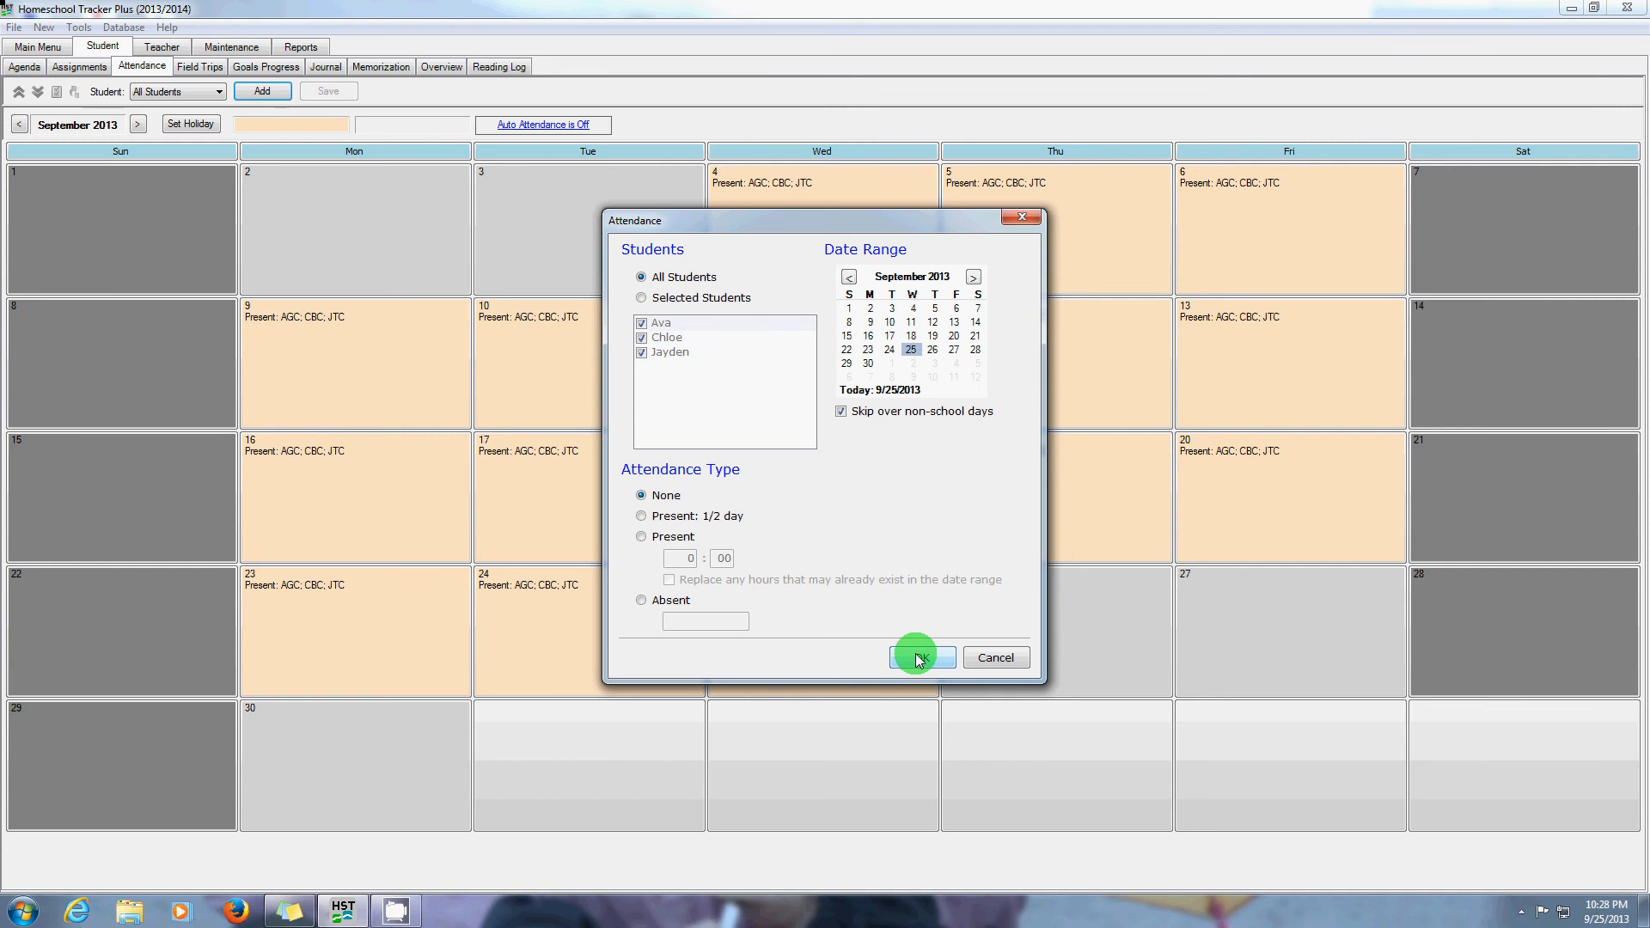
pyautogui.click(918, 659)
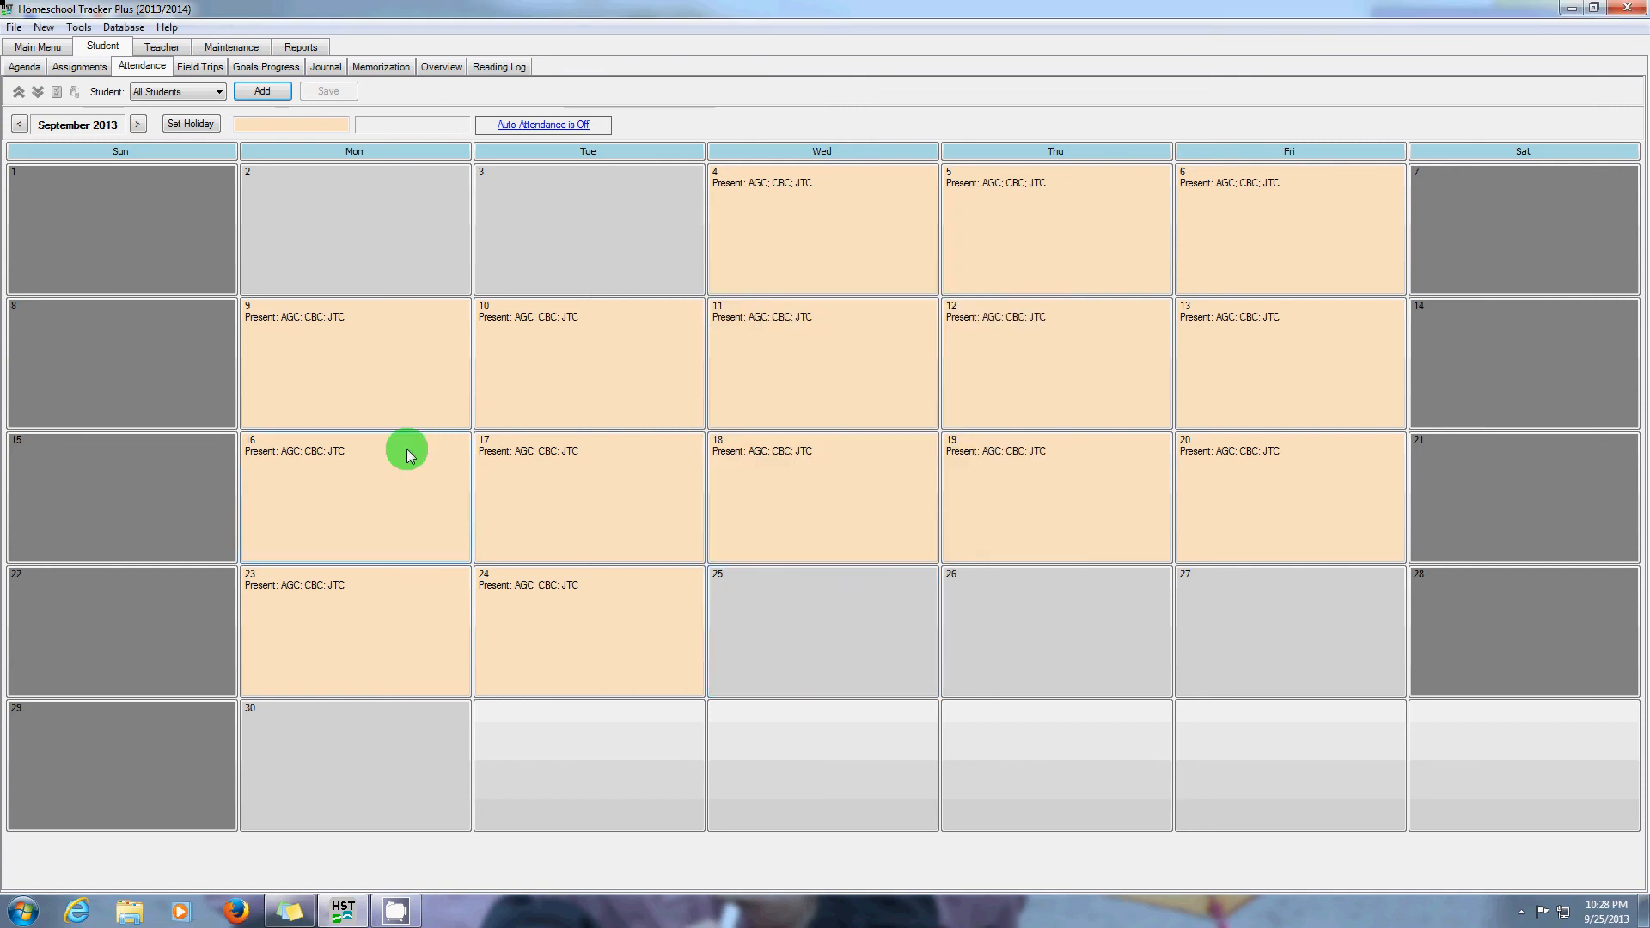
# Return to the assignments list and show assignments for All Subjects.
pyautogui.click(77, 67)
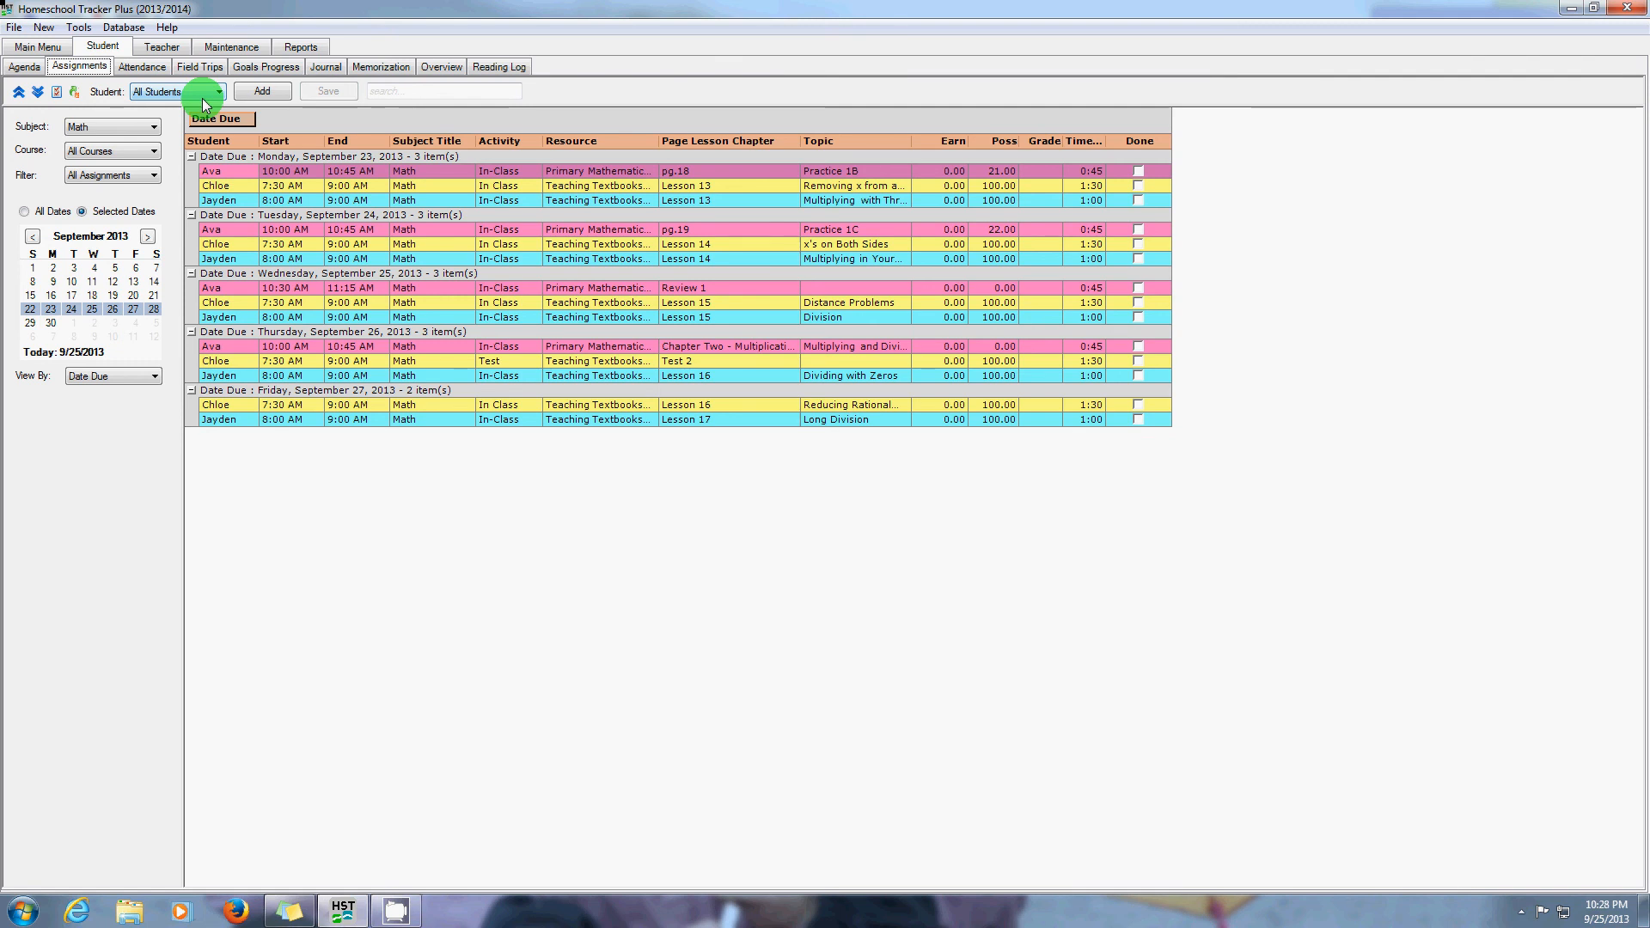
pyautogui.click(154, 129)
pyautogui.click(121, 140)
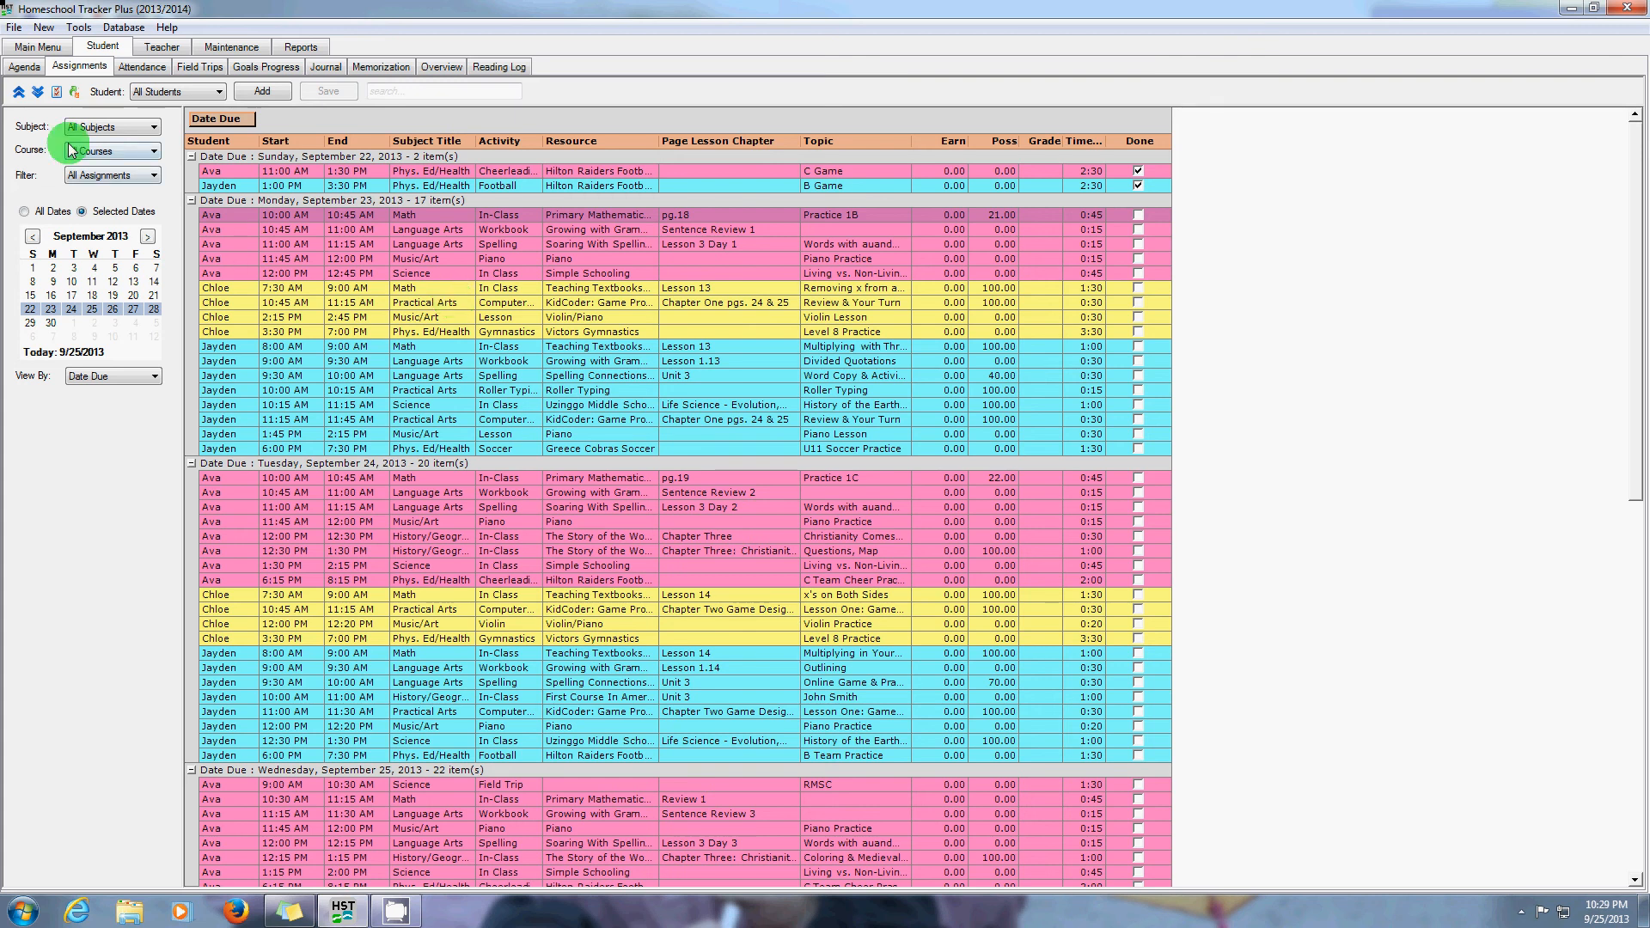
# Review the weekly agenda of all students, including the early morning and afternoon hours.
pyautogui.click(24, 67)
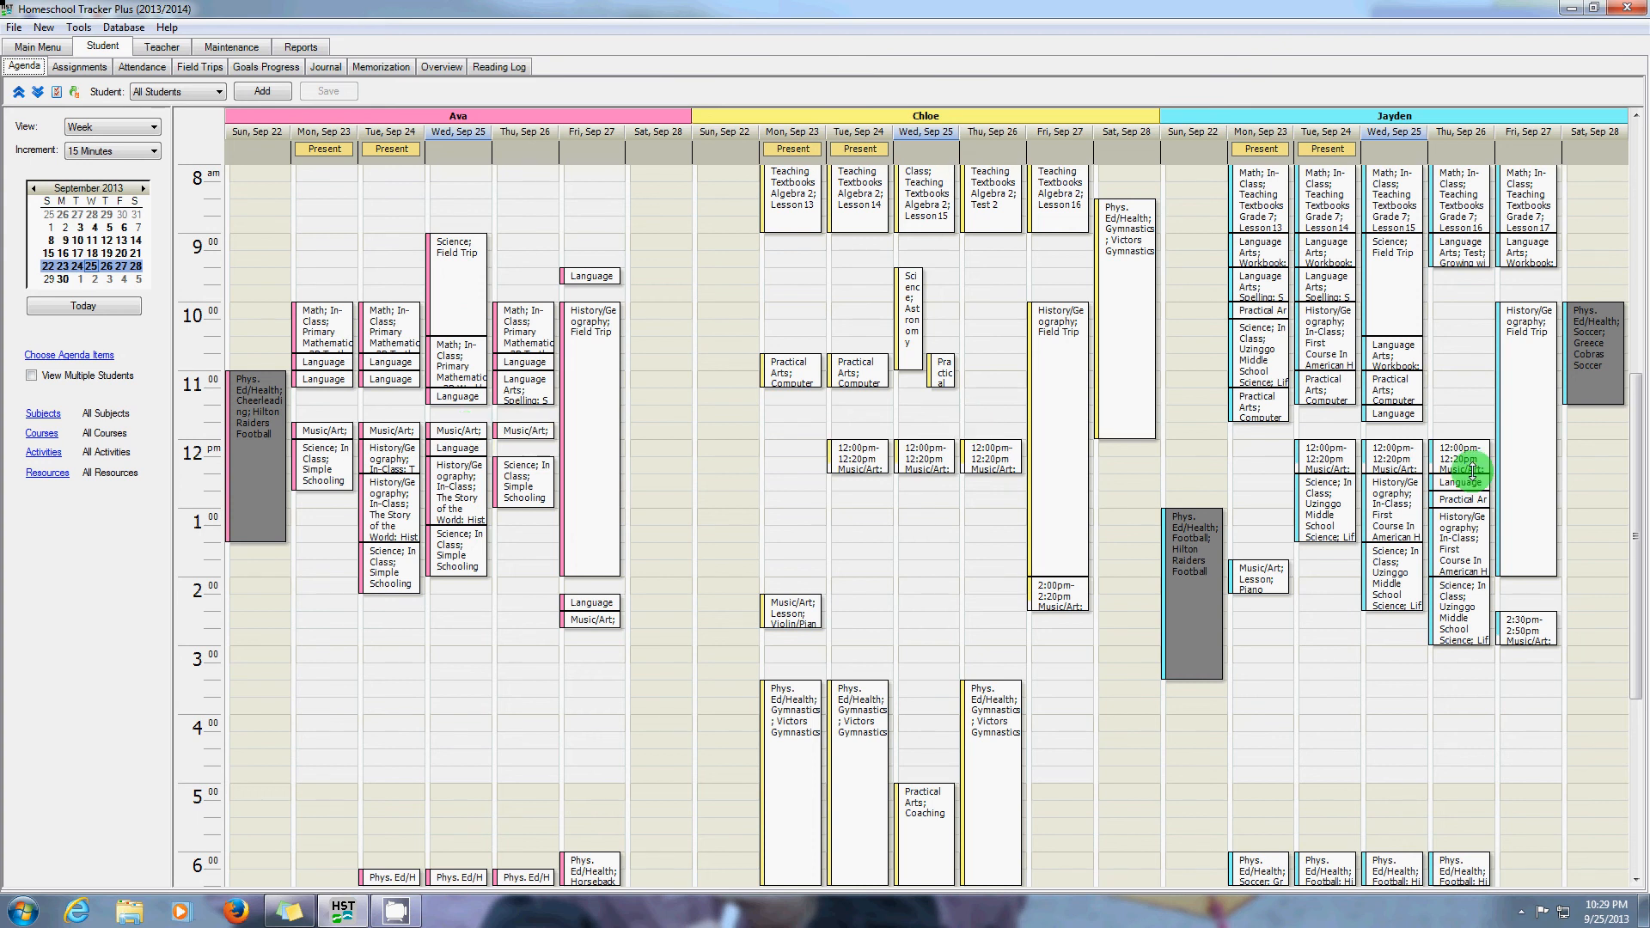
pyautogui.moveTo(1637, 459); pyautogui.dragTo(1637, 417)
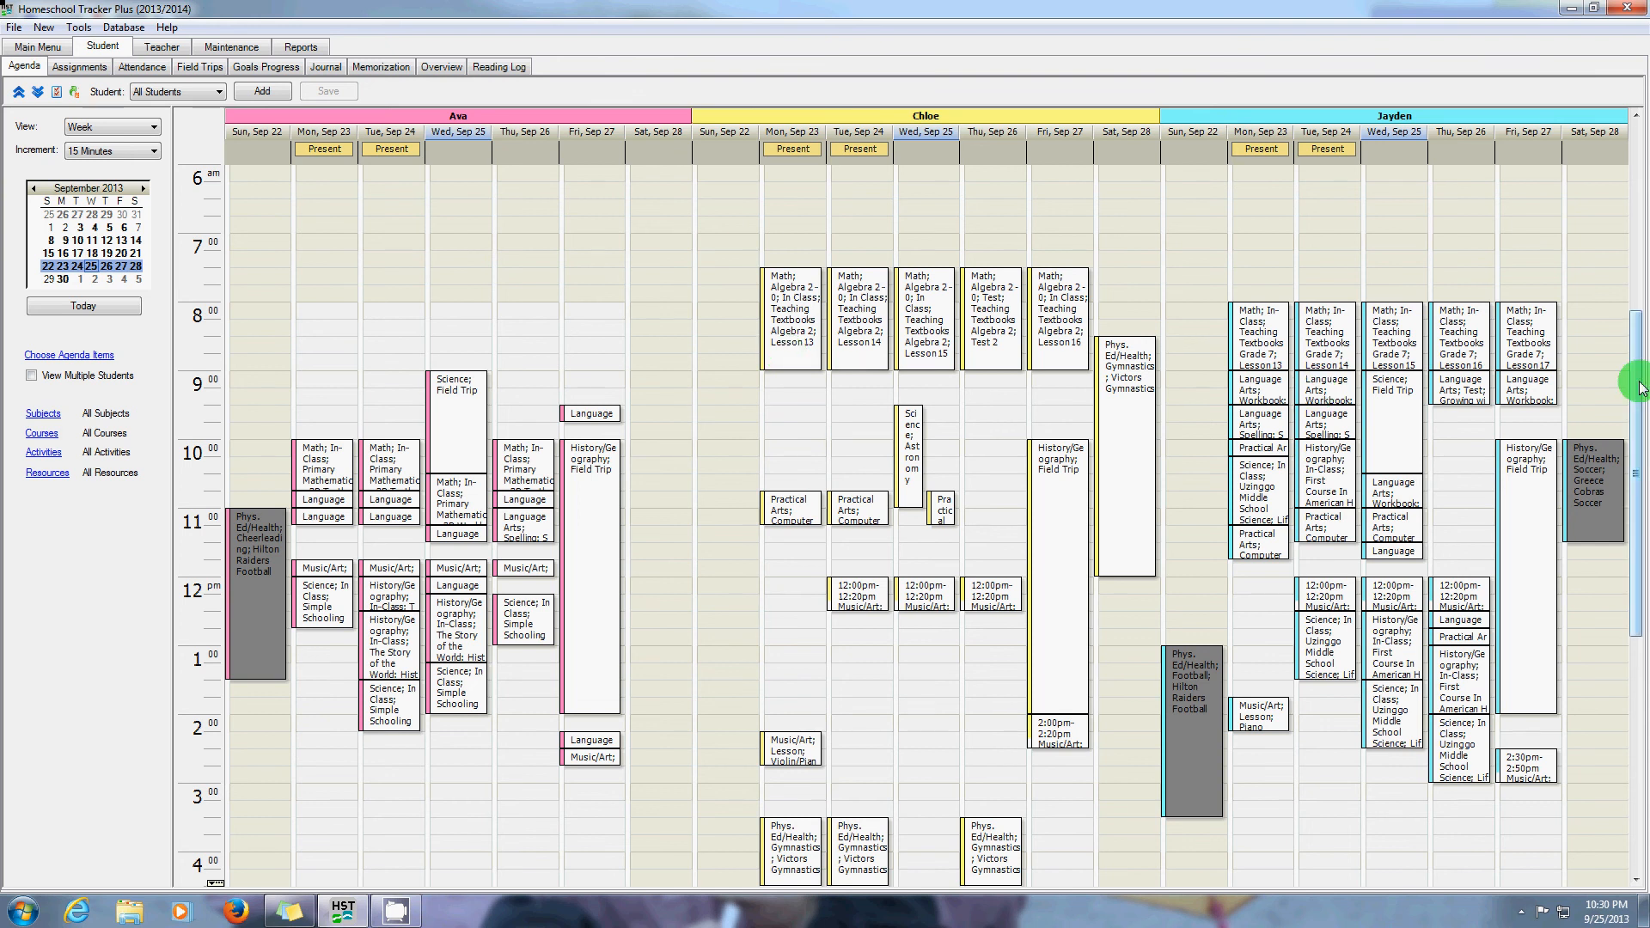
pyautogui.moveTo(1640, 388); pyautogui.dragTo(1639, 440)
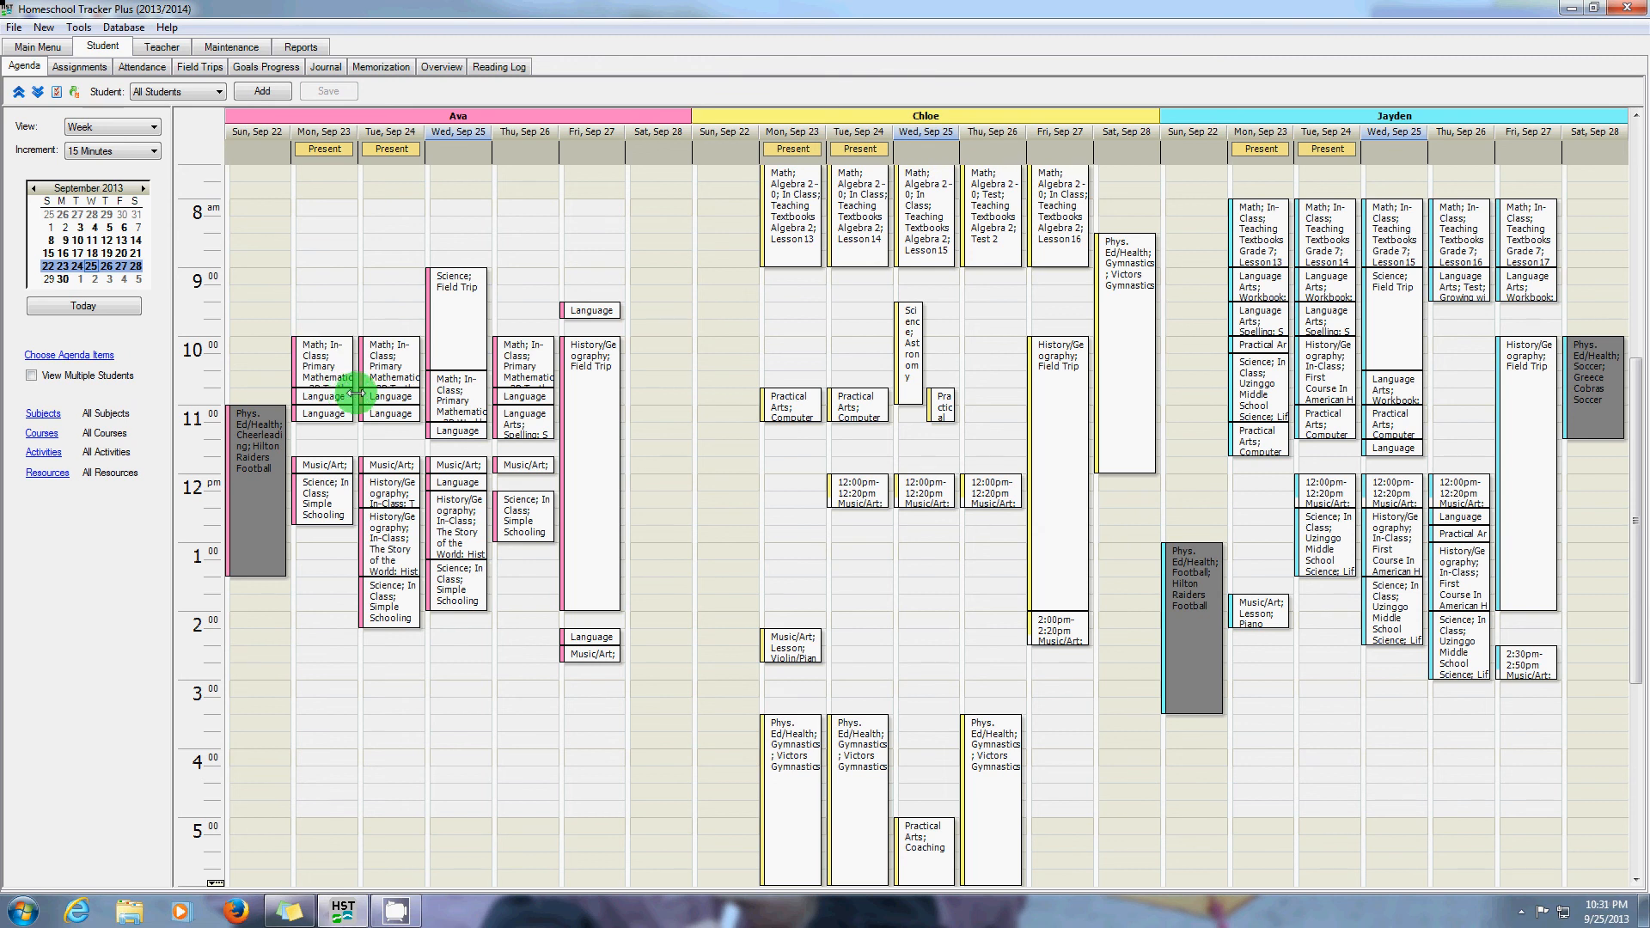
# Open the Assignments report and accept its default report options.
pyautogui.click(303, 49)
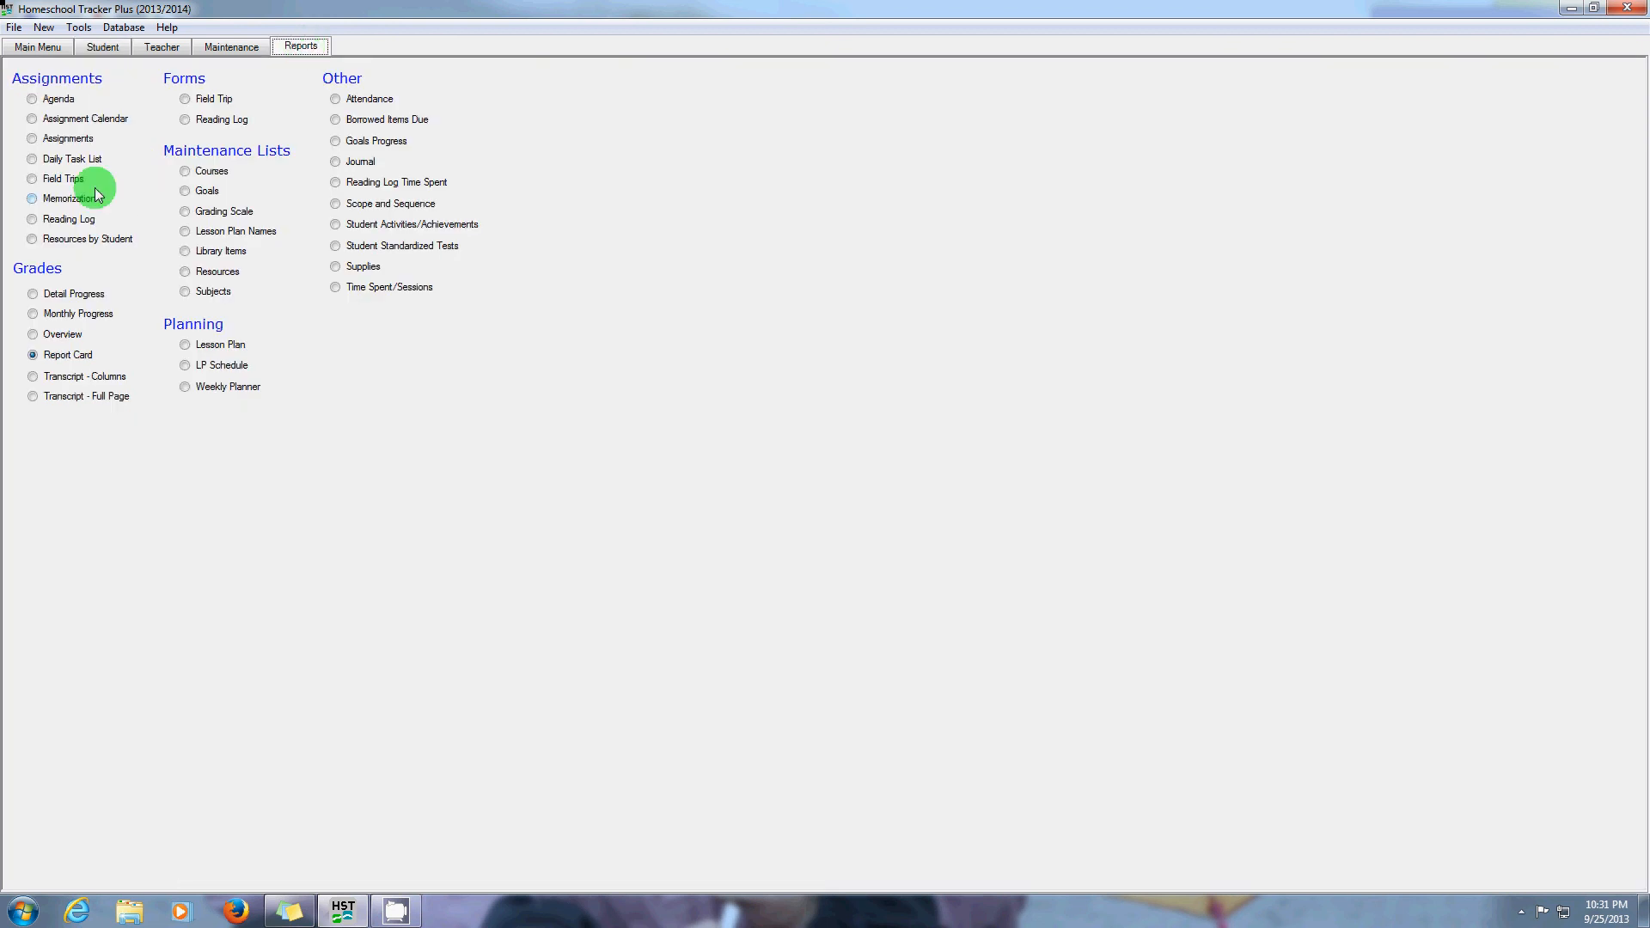
pyautogui.click(68, 139)
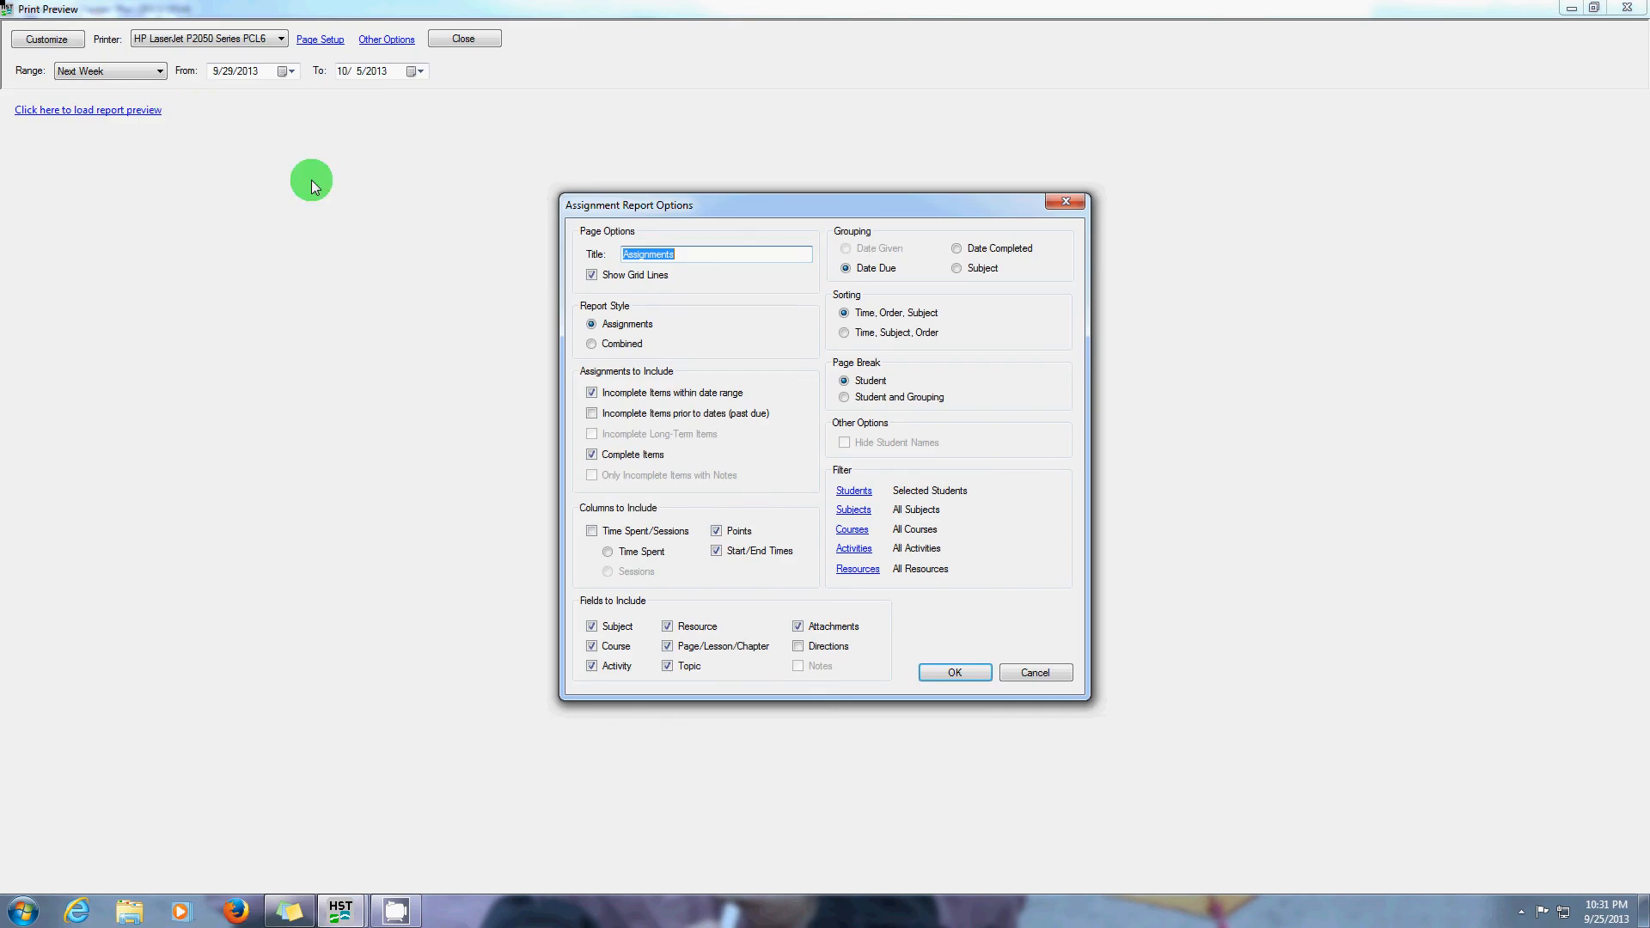
pyautogui.click(938, 667)
# Set the report's date range from 9/22/2013 to 9/28/2013 and load the report preview.
pyautogui.click(287, 72)
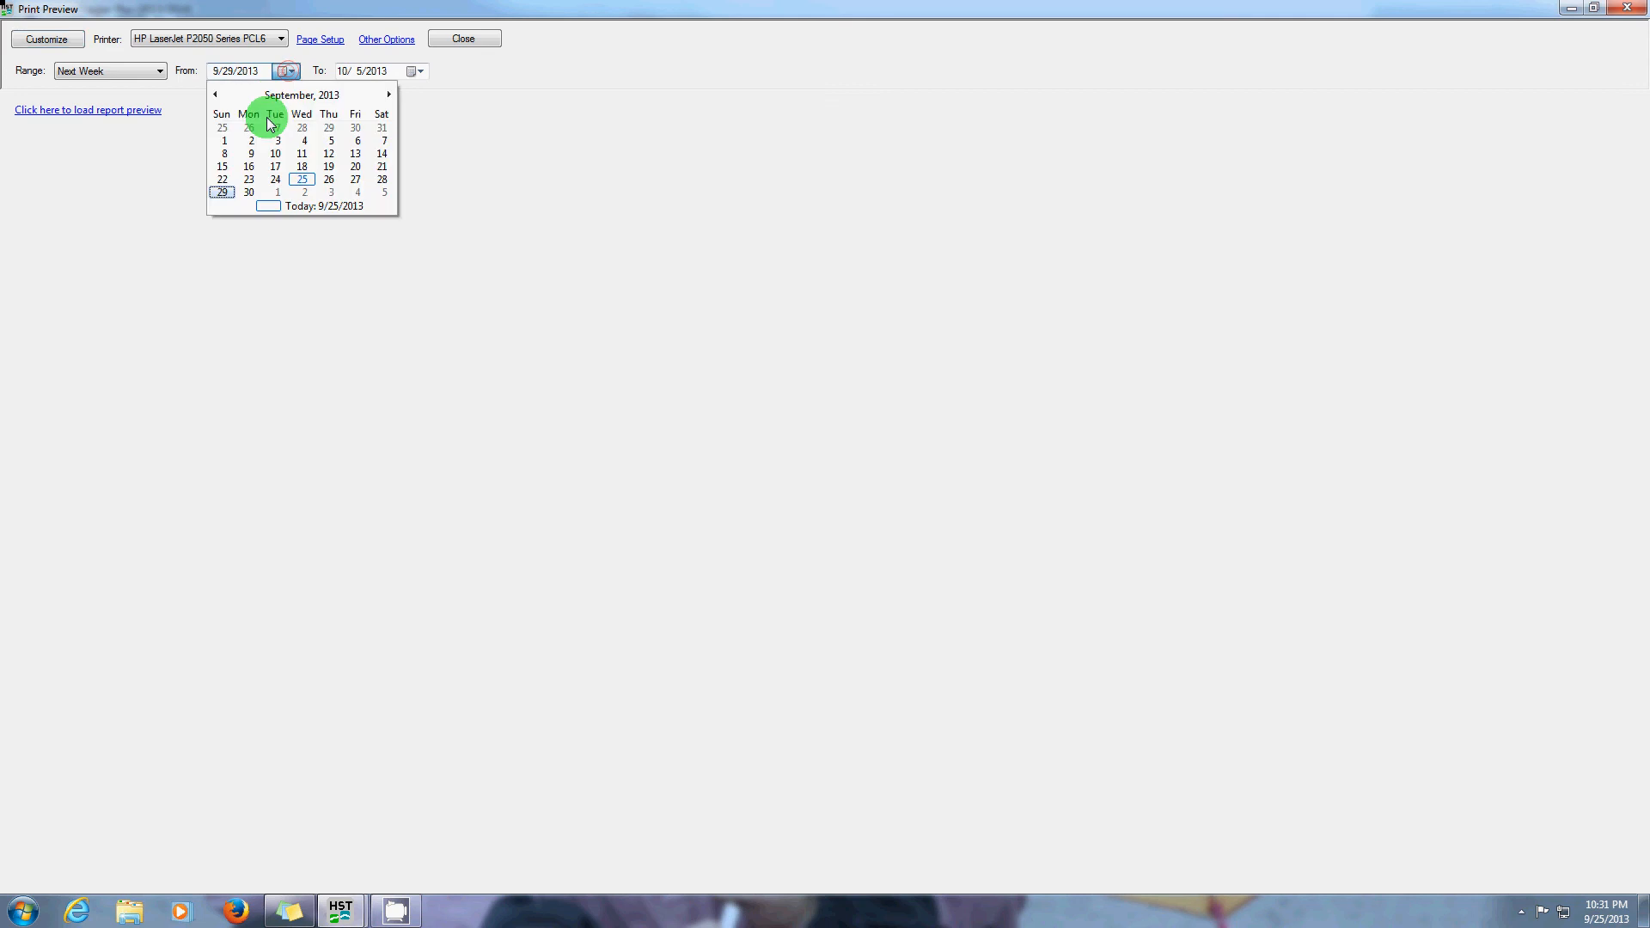
pyautogui.click(223, 179)
pyautogui.click(416, 71)
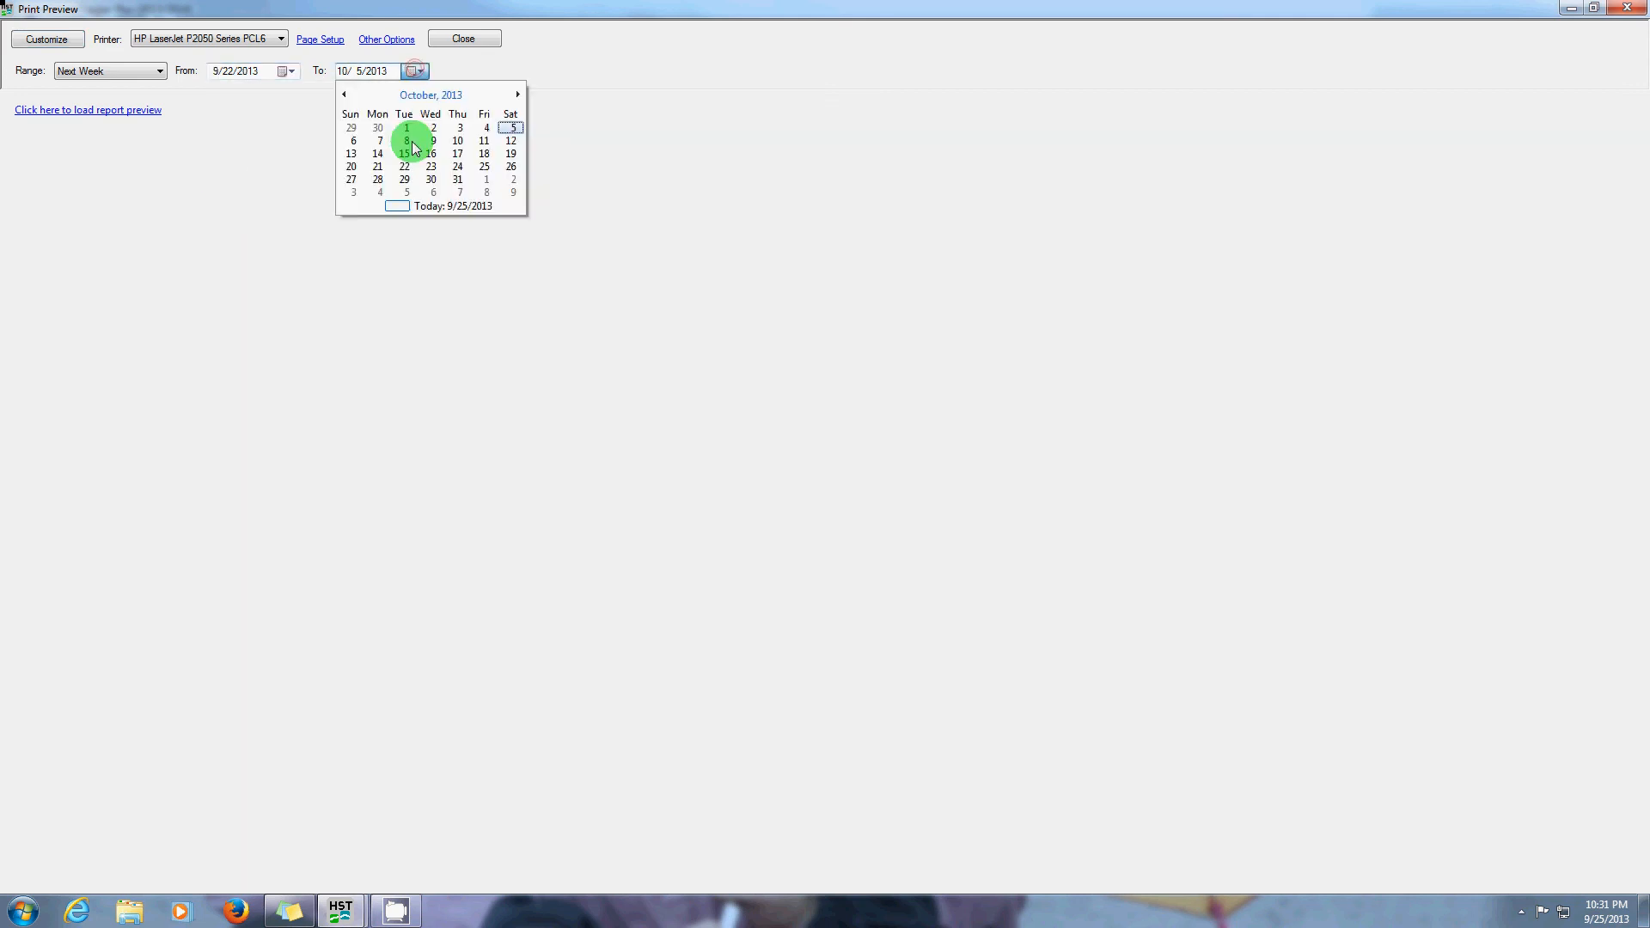
pyautogui.click(344, 95)
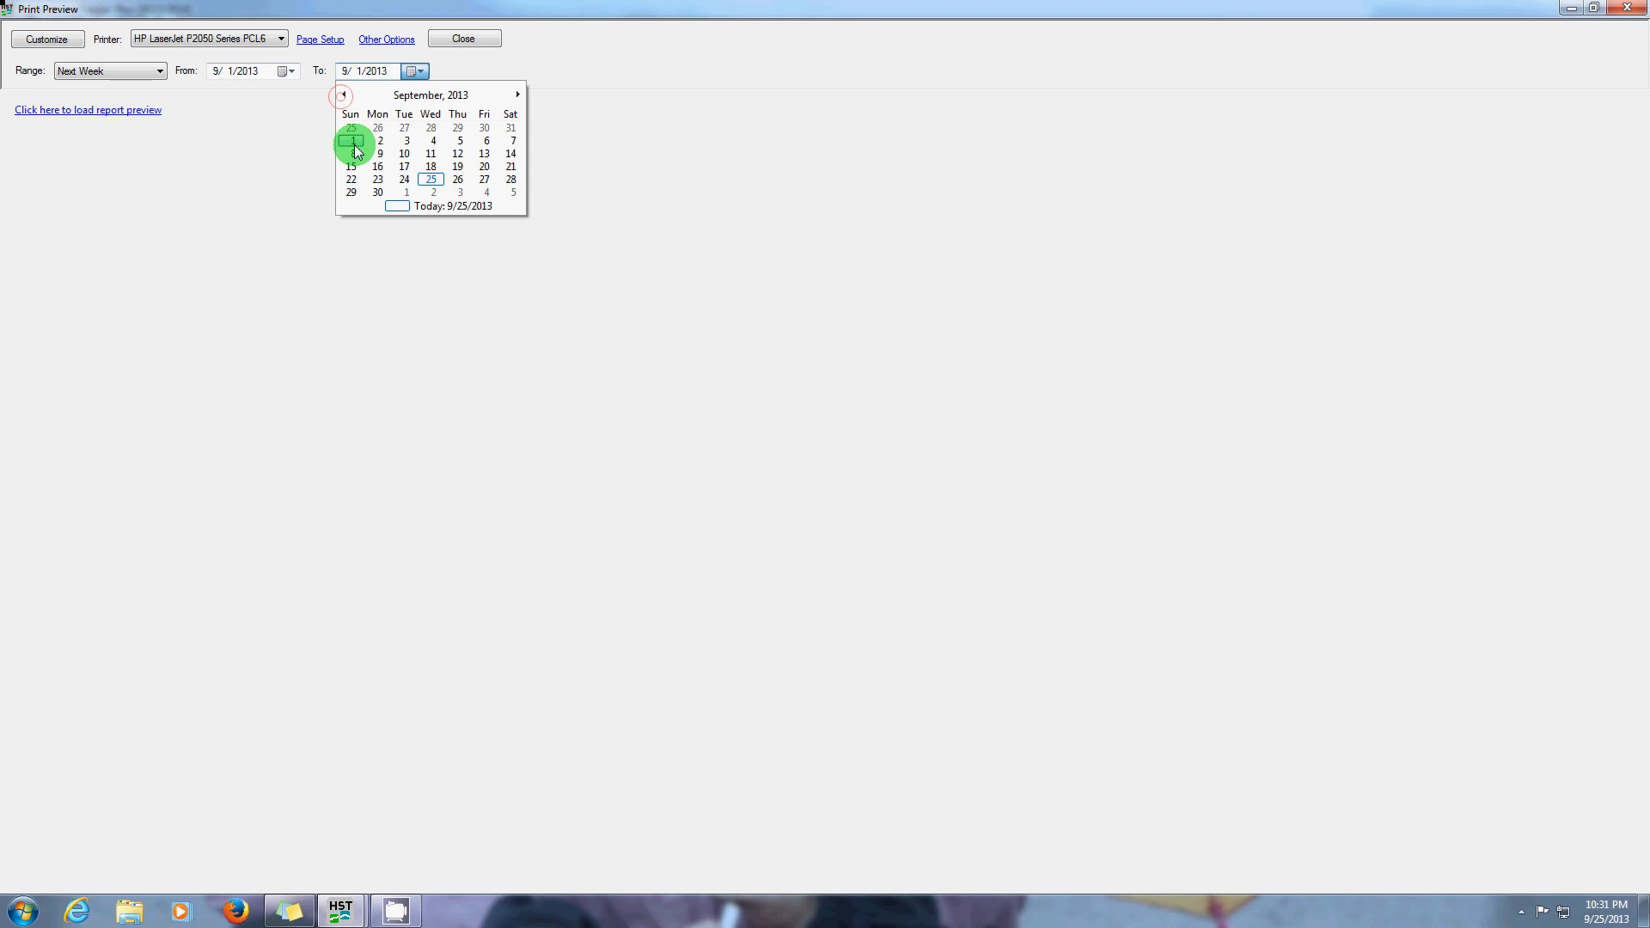
pyautogui.click(511, 178)
pyautogui.click(287, 71)
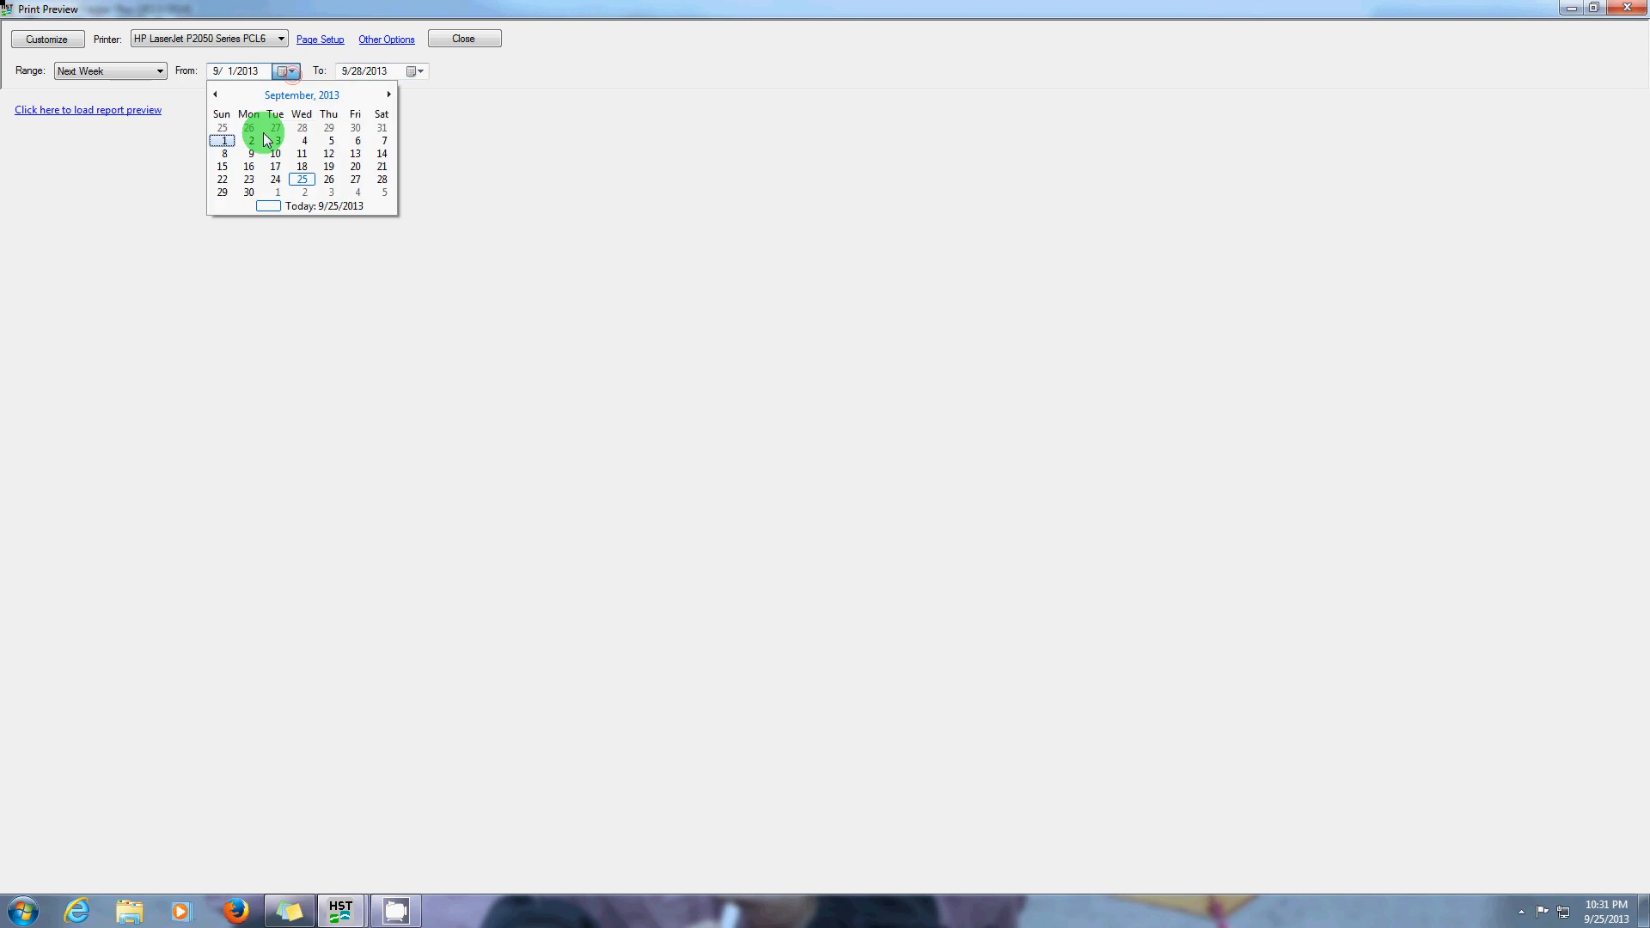
pyautogui.click(227, 178)
pyautogui.click(133, 110)
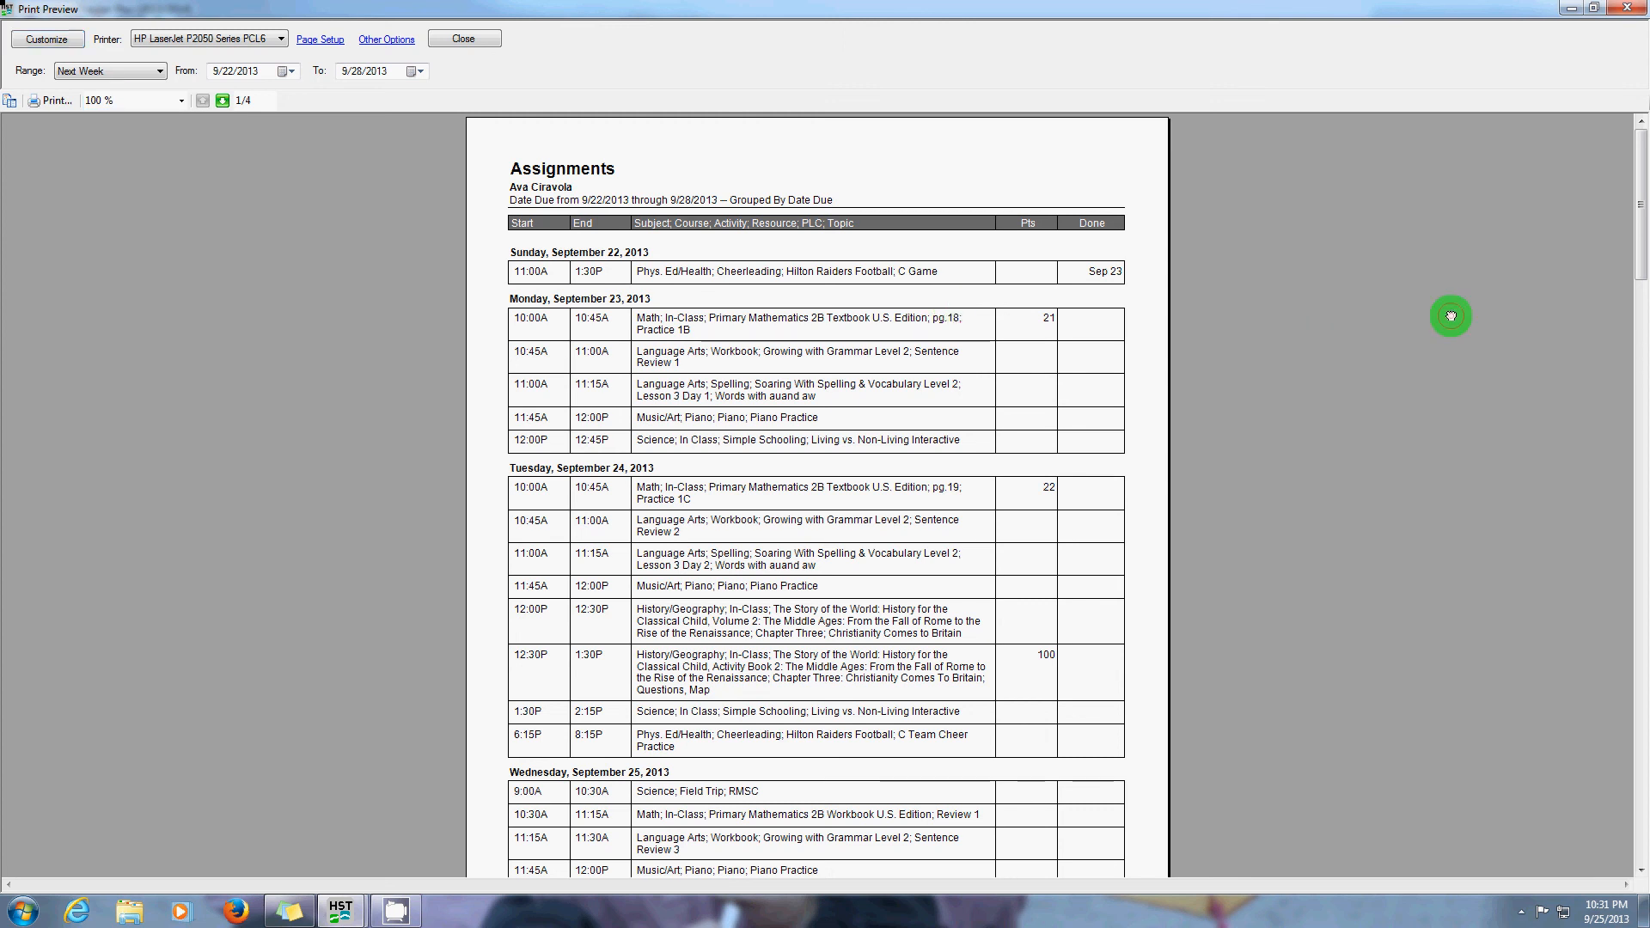
# Examine the previewed Assignments report, checking the daily entries, times, points and completion columns across its first pages.
pyautogui.scroll(-1, 1309, 339)
pyautogui.scroll(-3, 1317, 334)
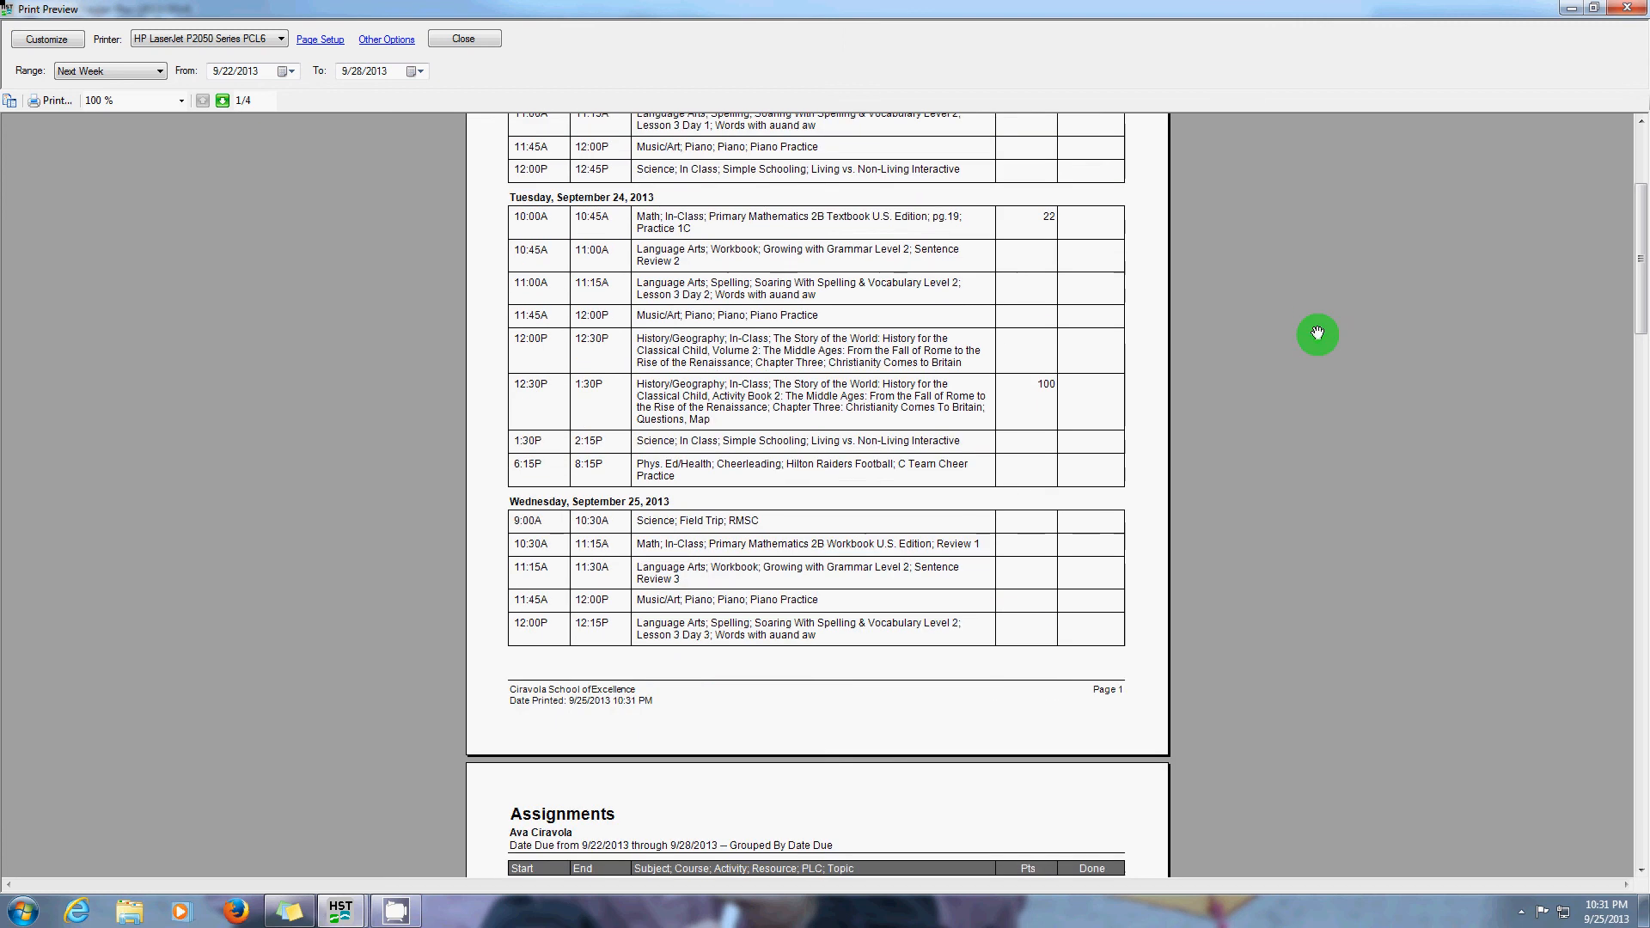
pyautogui.scroll(-4, 1317, 333)
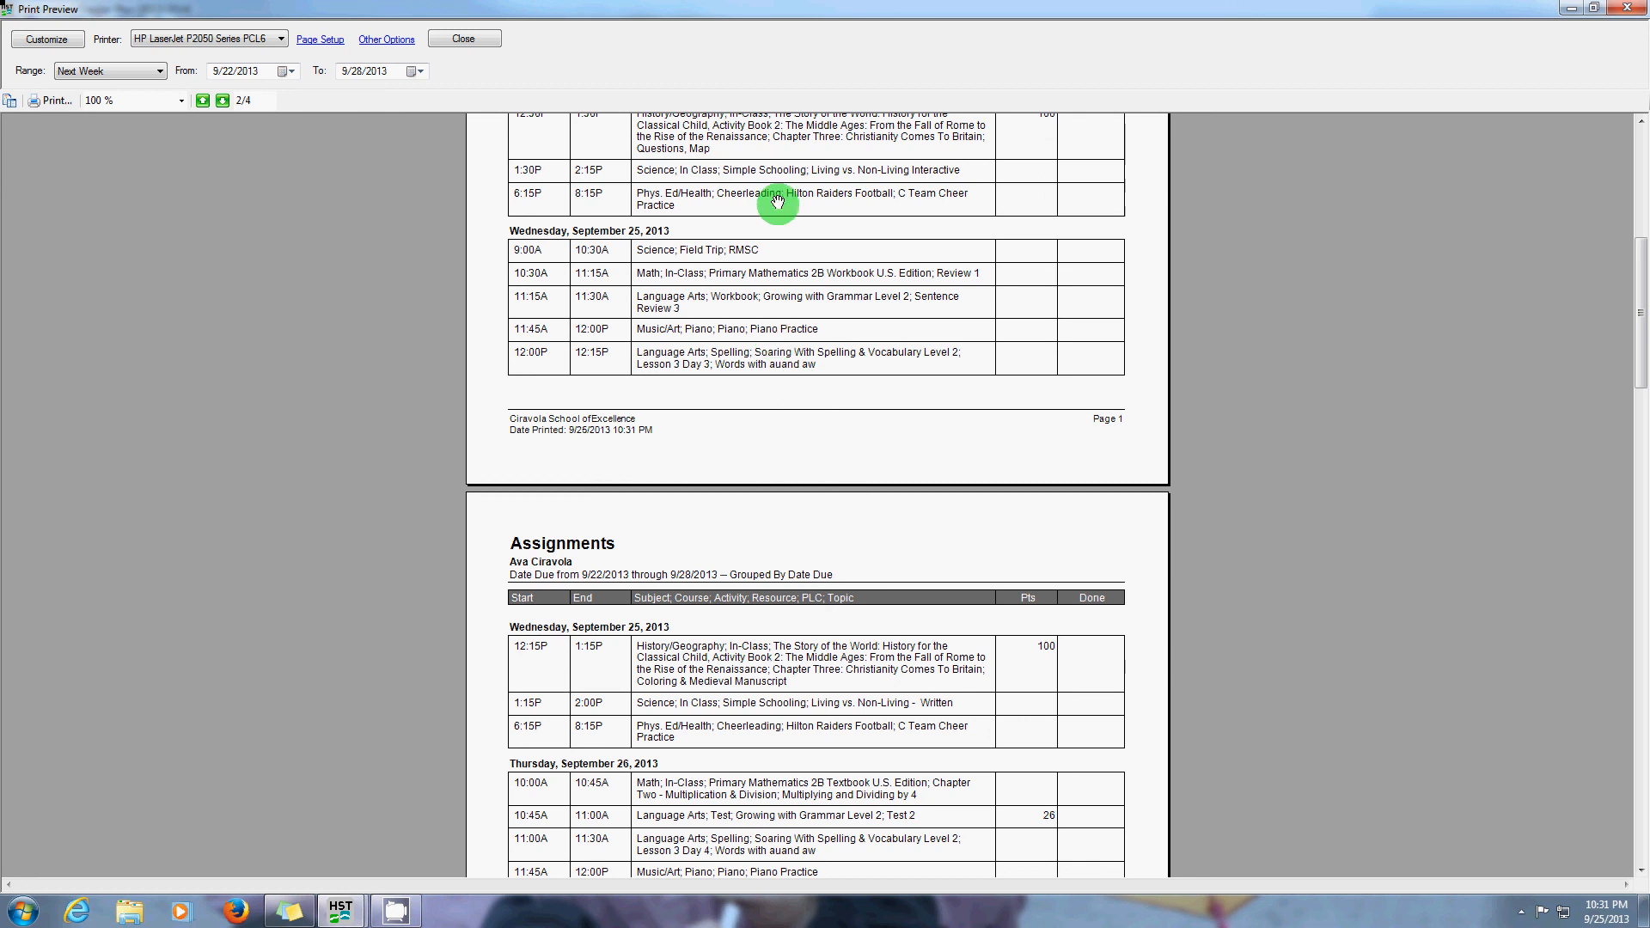
pyautogui.scroll(3, 773, 342)
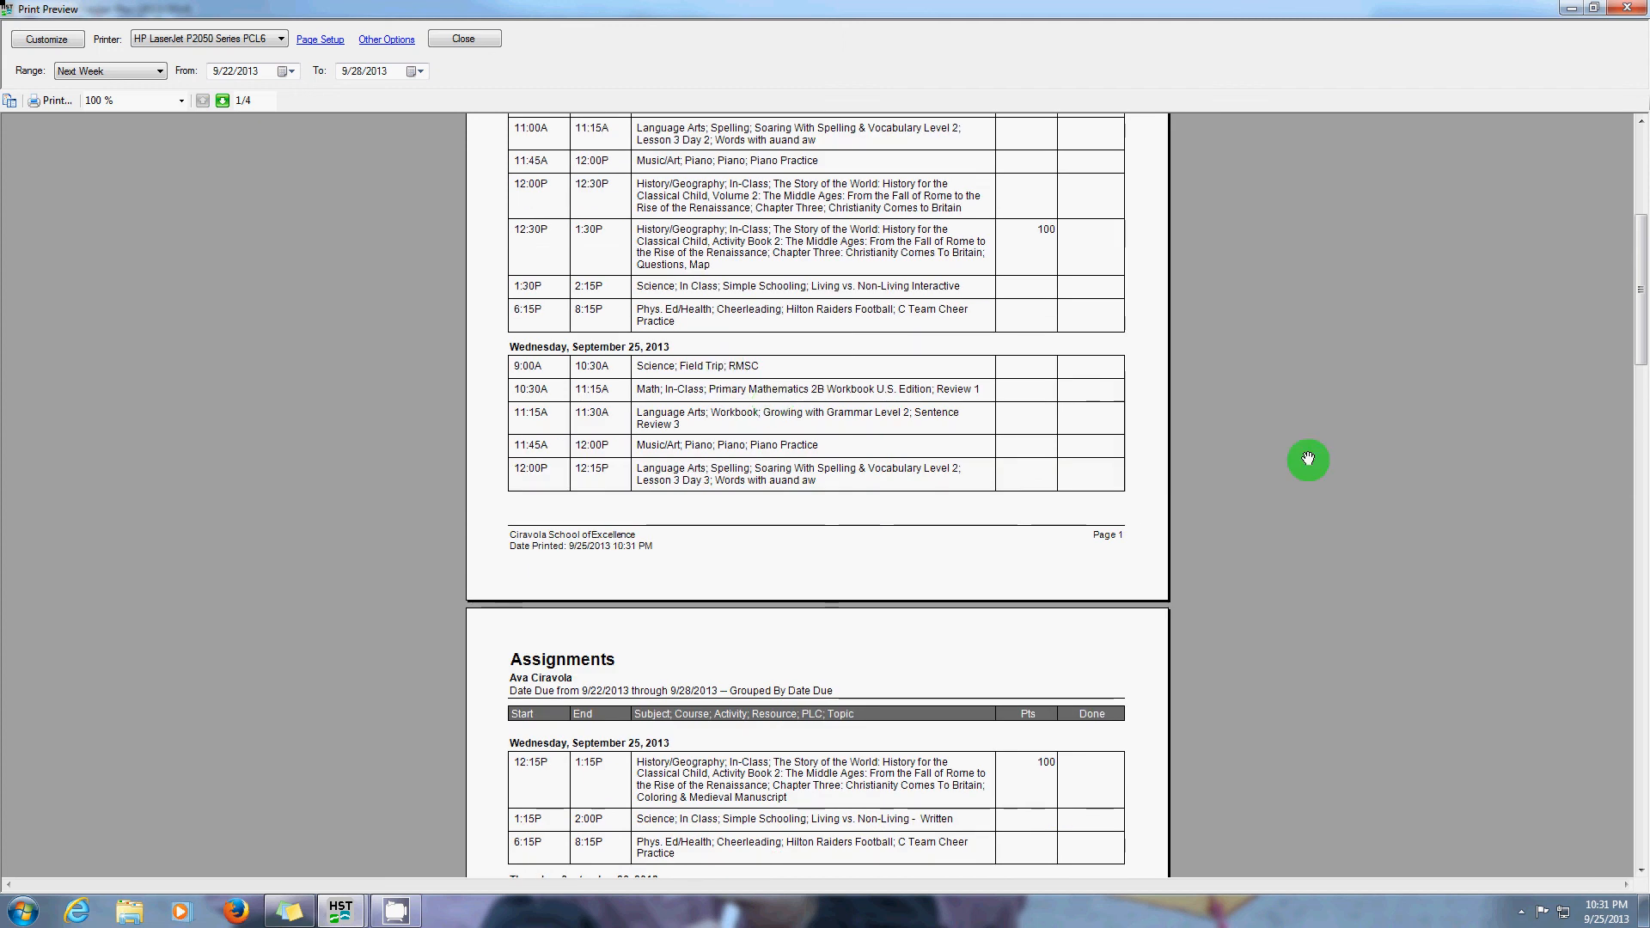
pyautogui.scroll(2, 1308, 459)
pyautogui.scroll(2, 1308, 458)
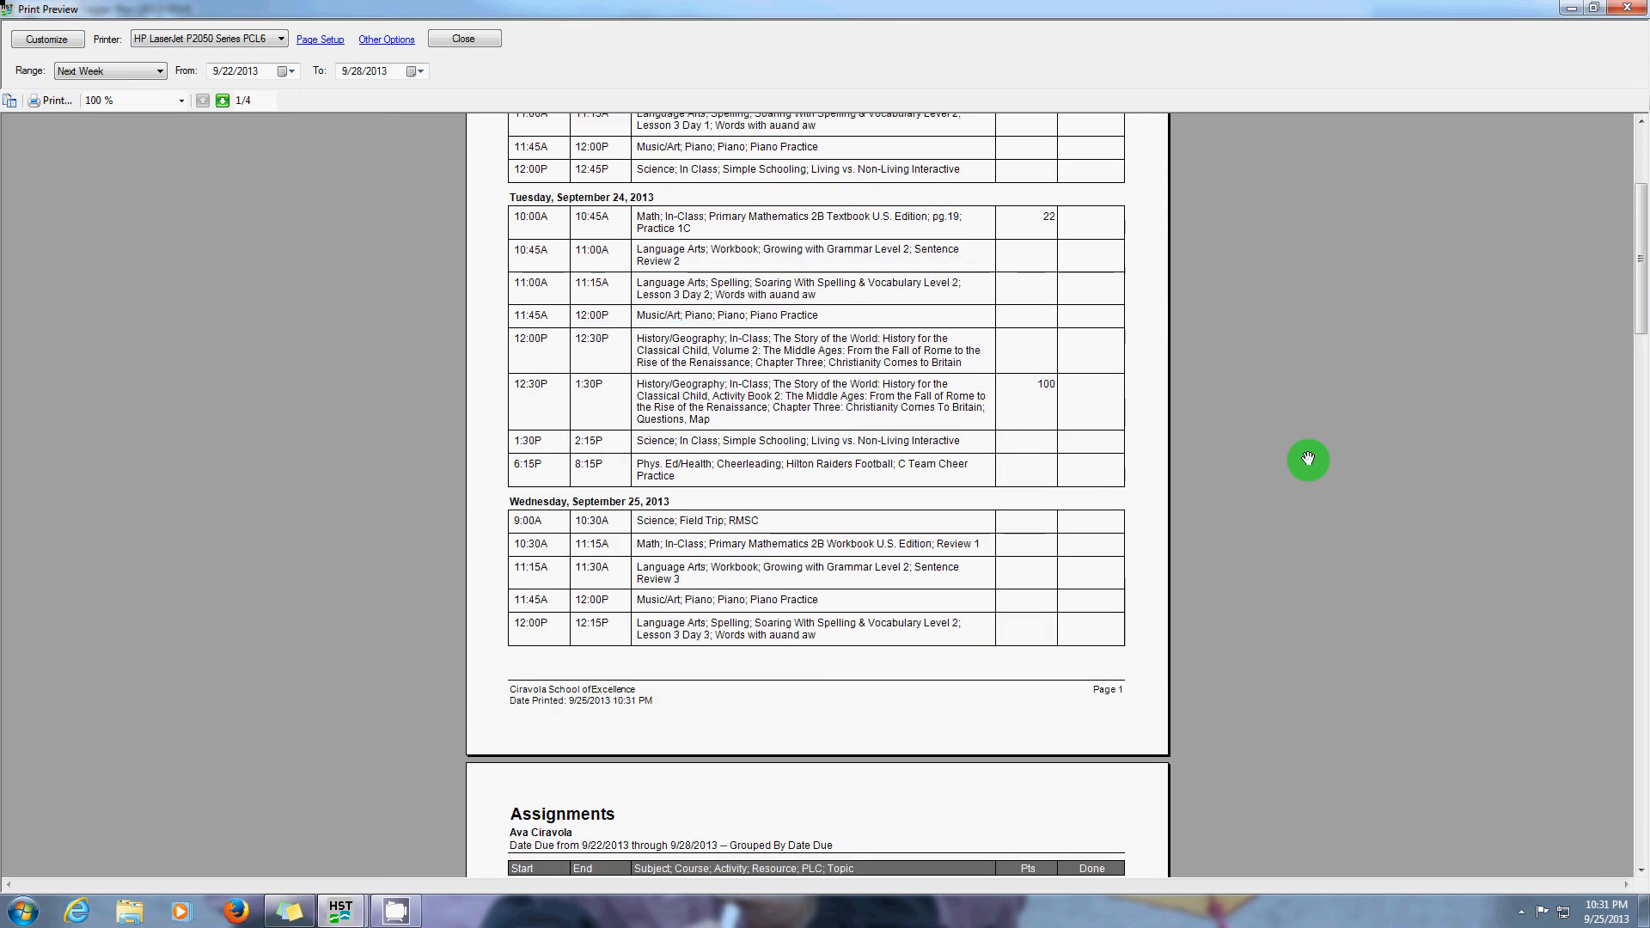
pyautogui.scroll(2, 1308, 459)
pyautogui.scroll(3, 1308, 459)
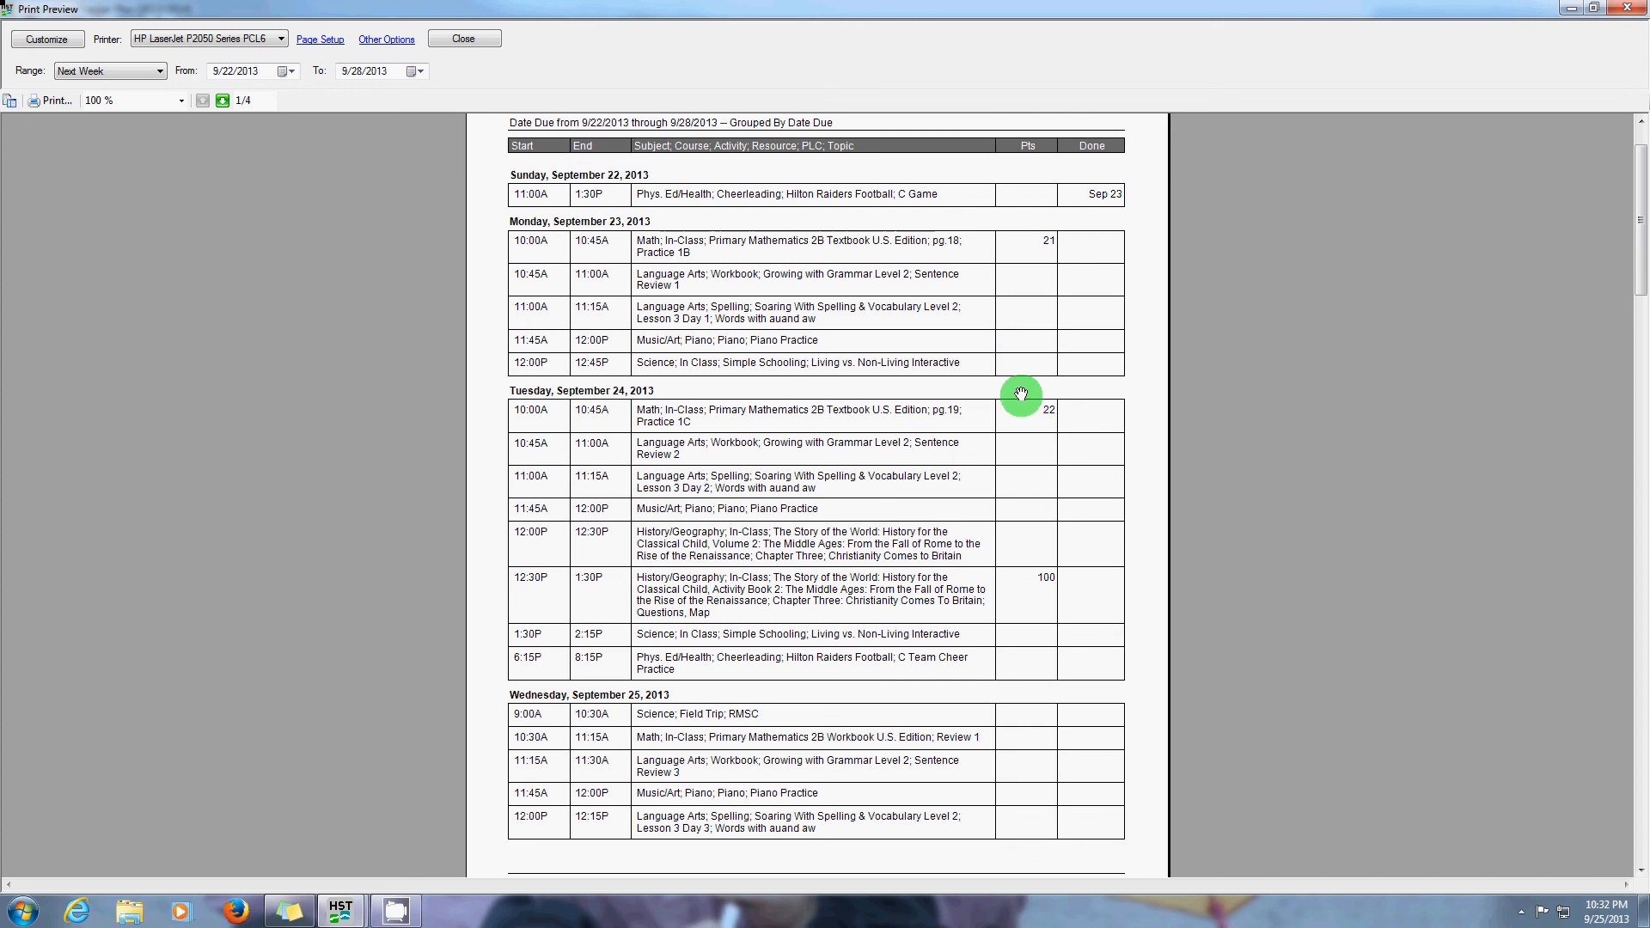
pyautogui.scroll(-3, 1021, 394)
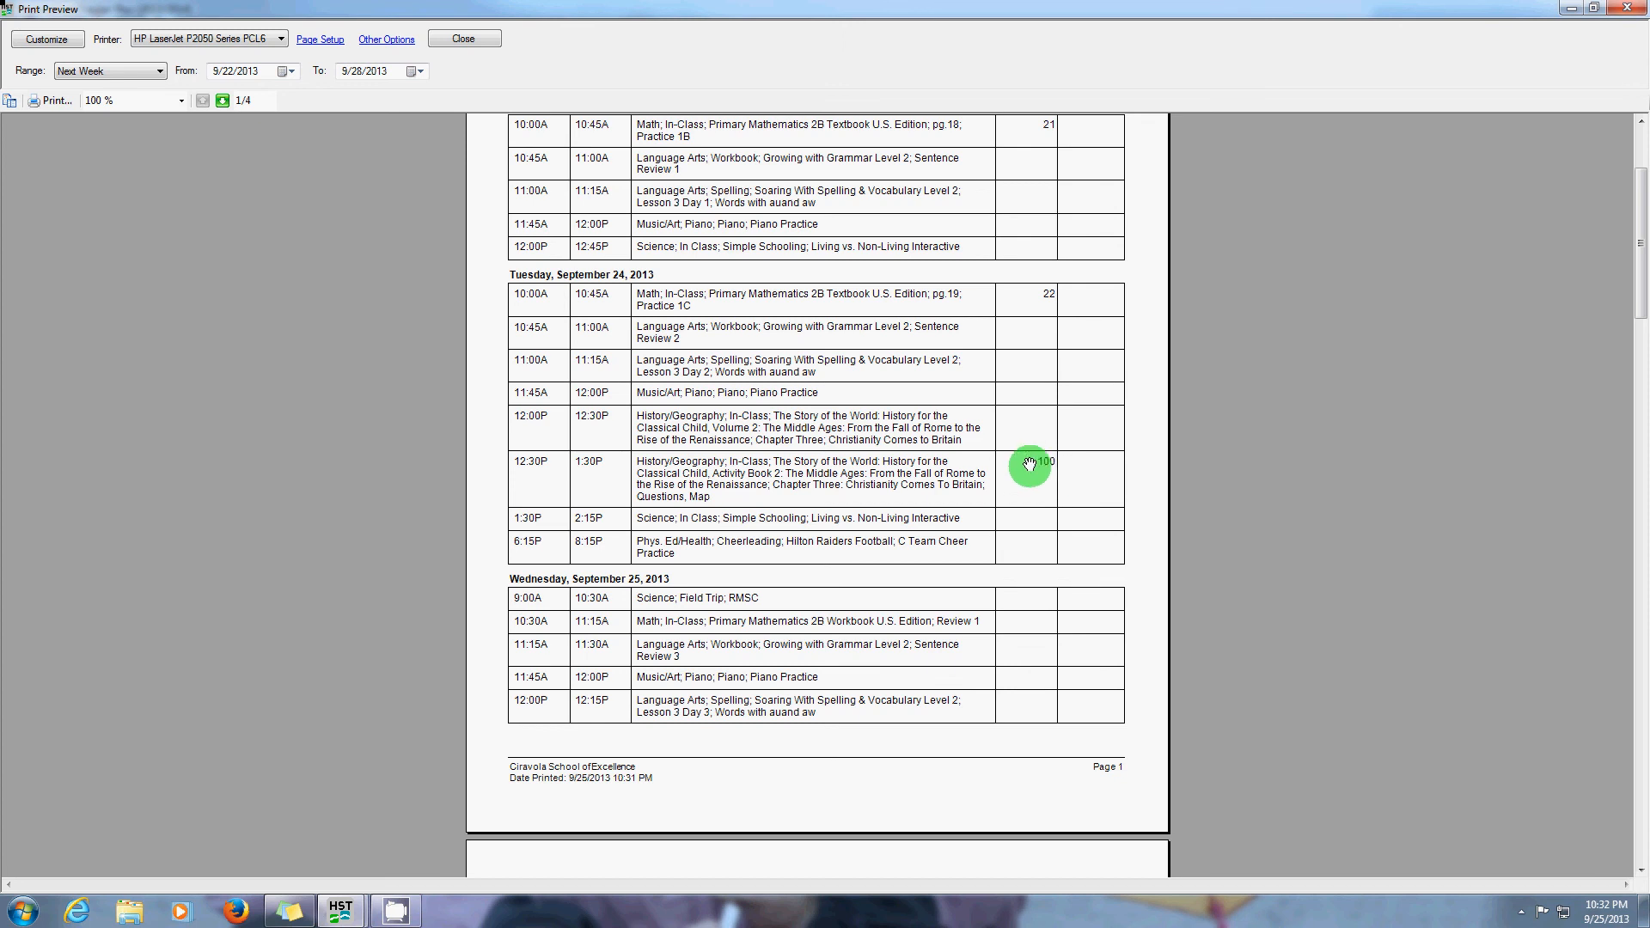
pyautogui.scroll(1, 1036, 464)
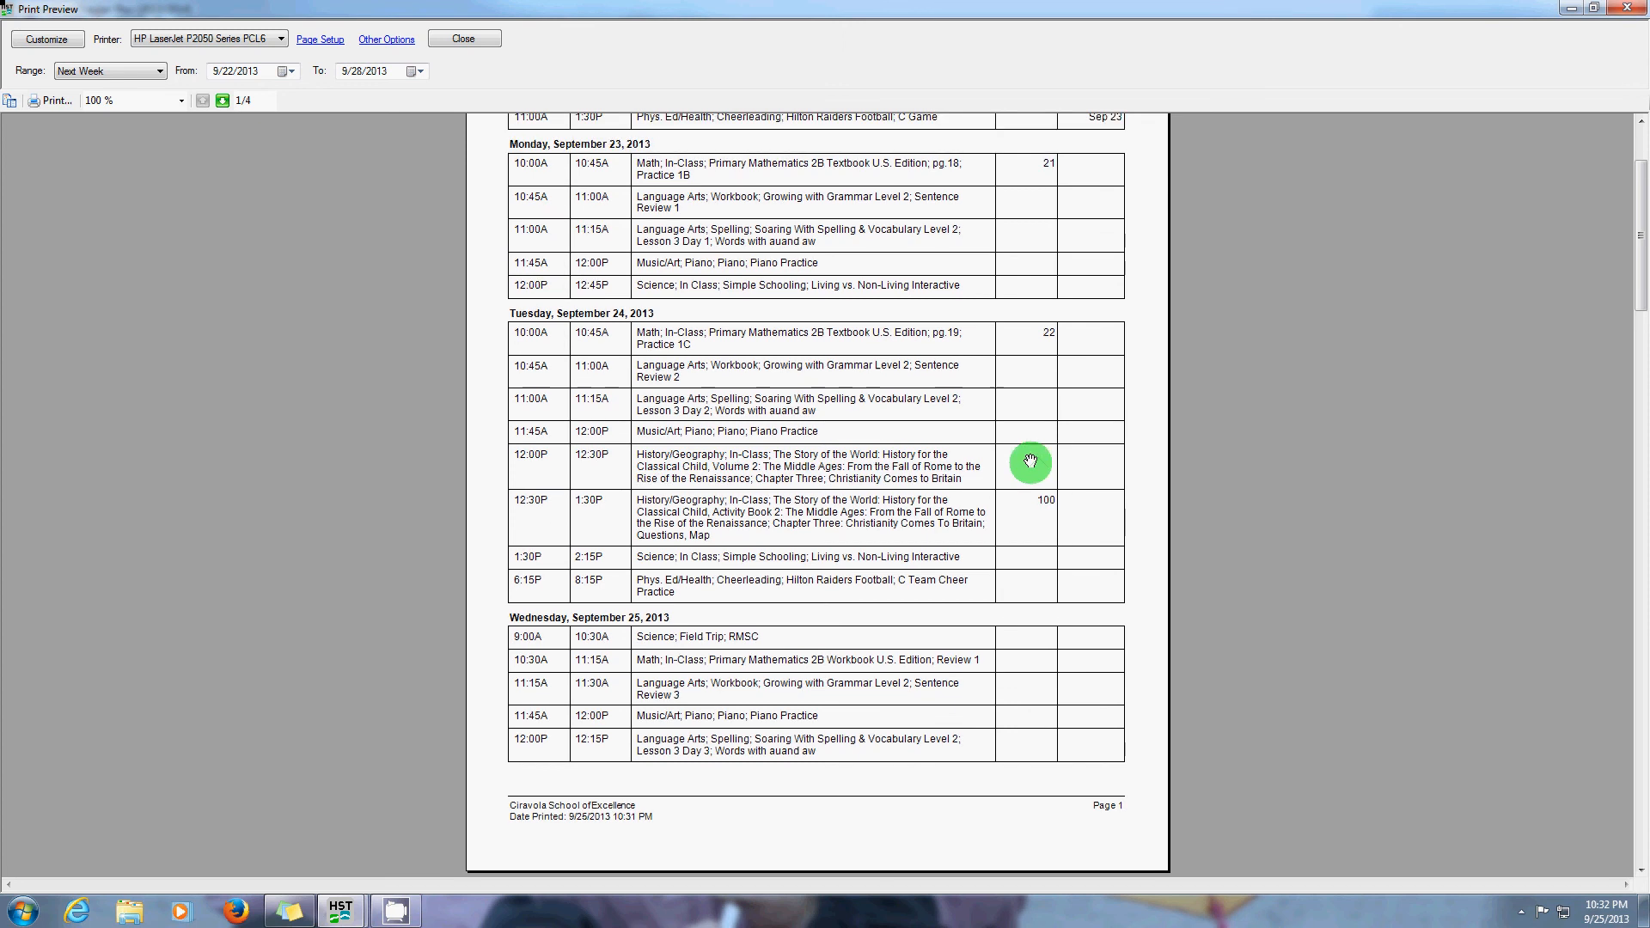
# Examine the first student's assignments in the report preview, from Sunday, September 22 through Friday, September 27.
pyautogui.scroll(1, 1024, 444)
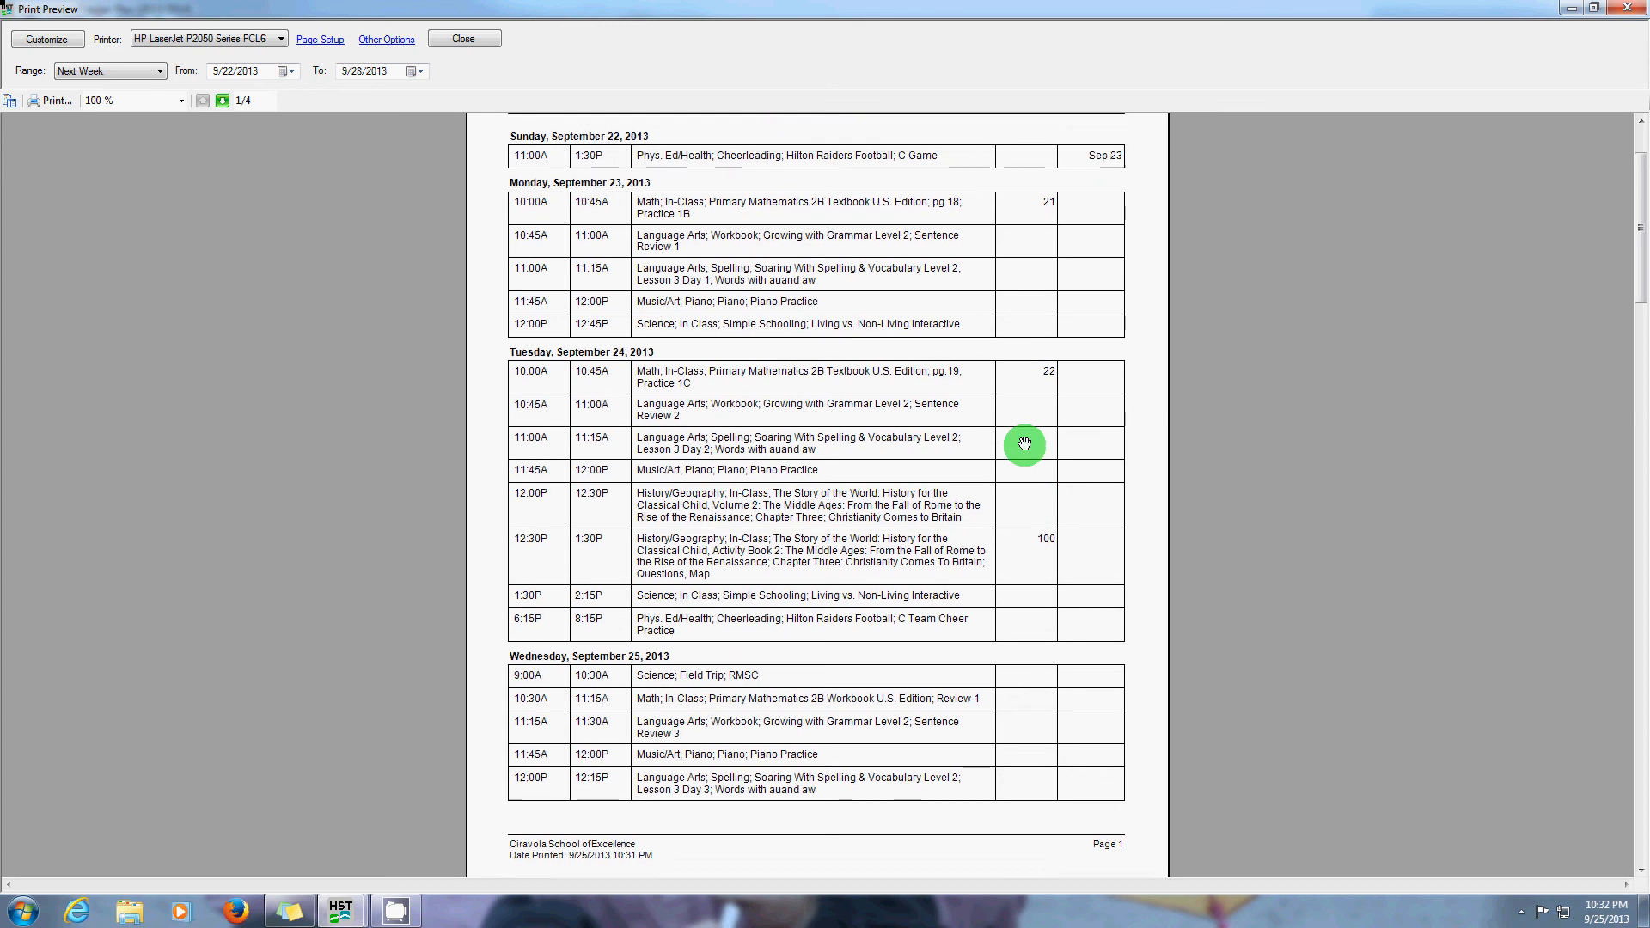
pyautogui.scroll(1, 1025, 444)
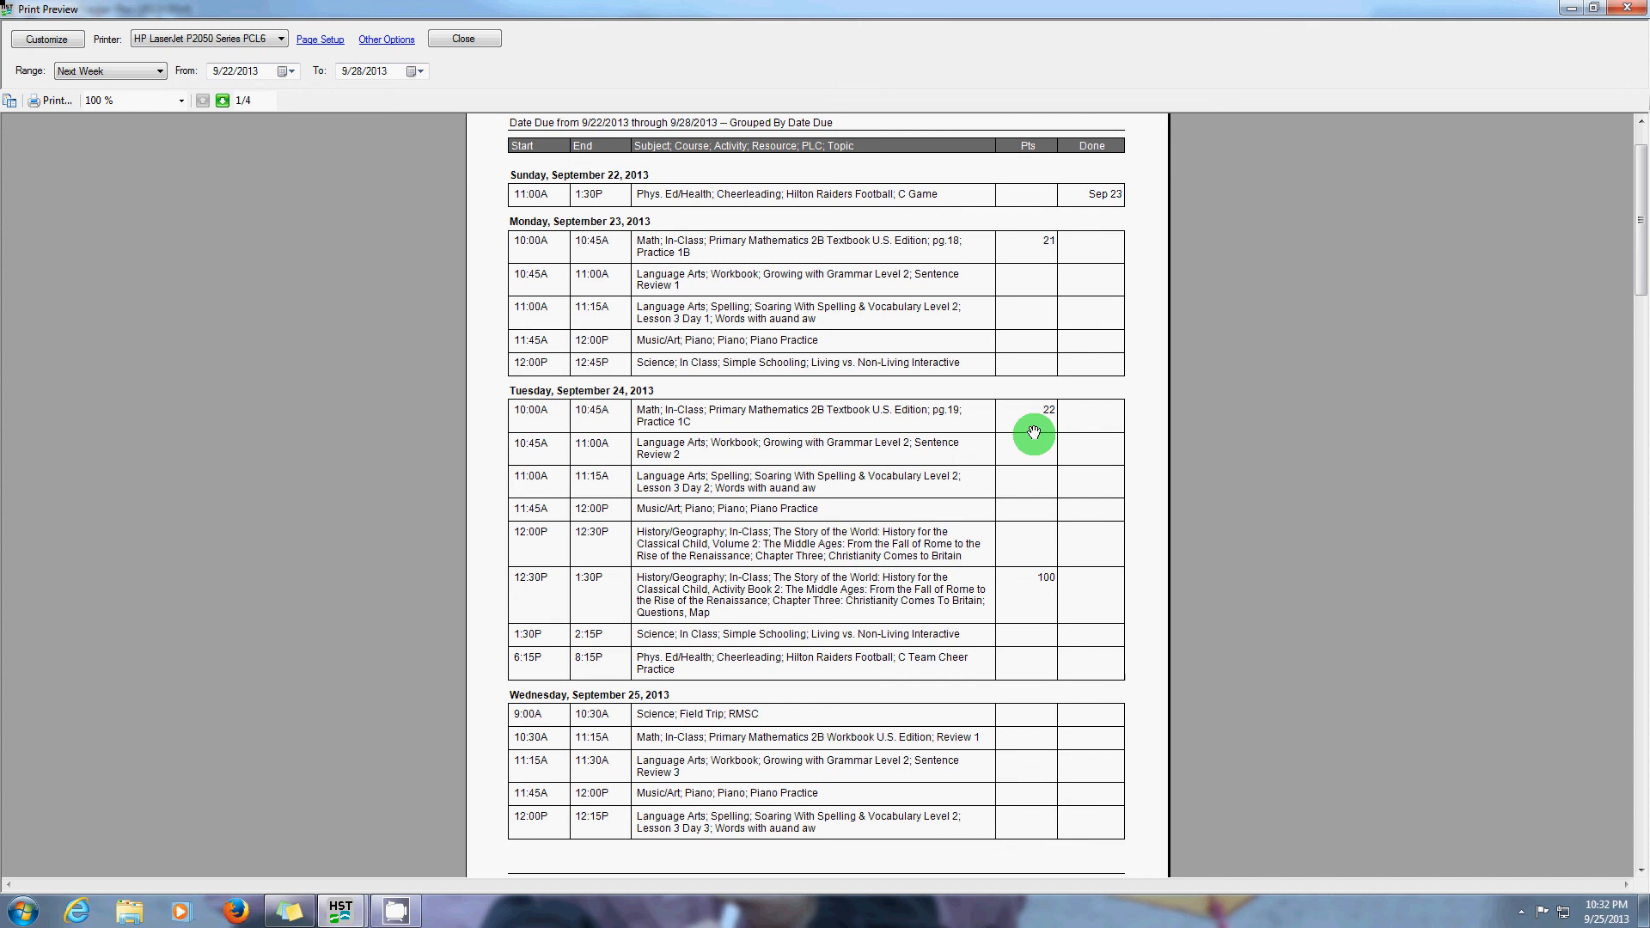
pyautogui.scroll(-3, 1084, 434)
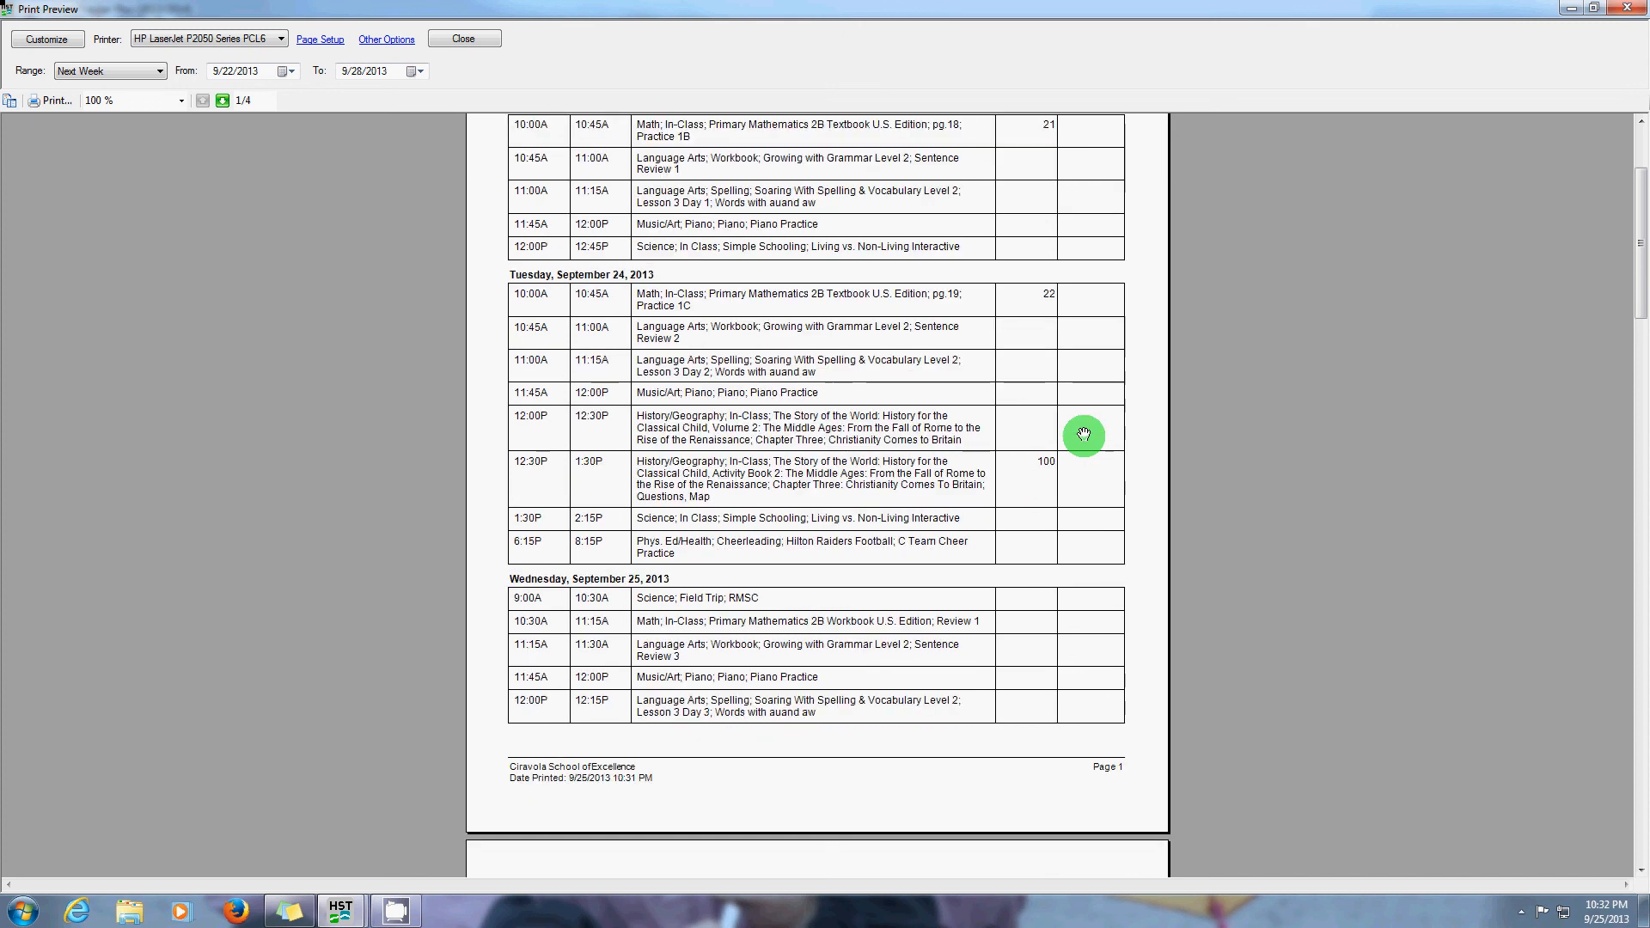
pyautogui.scroll(-3, 1083, 434)
pyautogui.scroll(-3, 1084, 433)
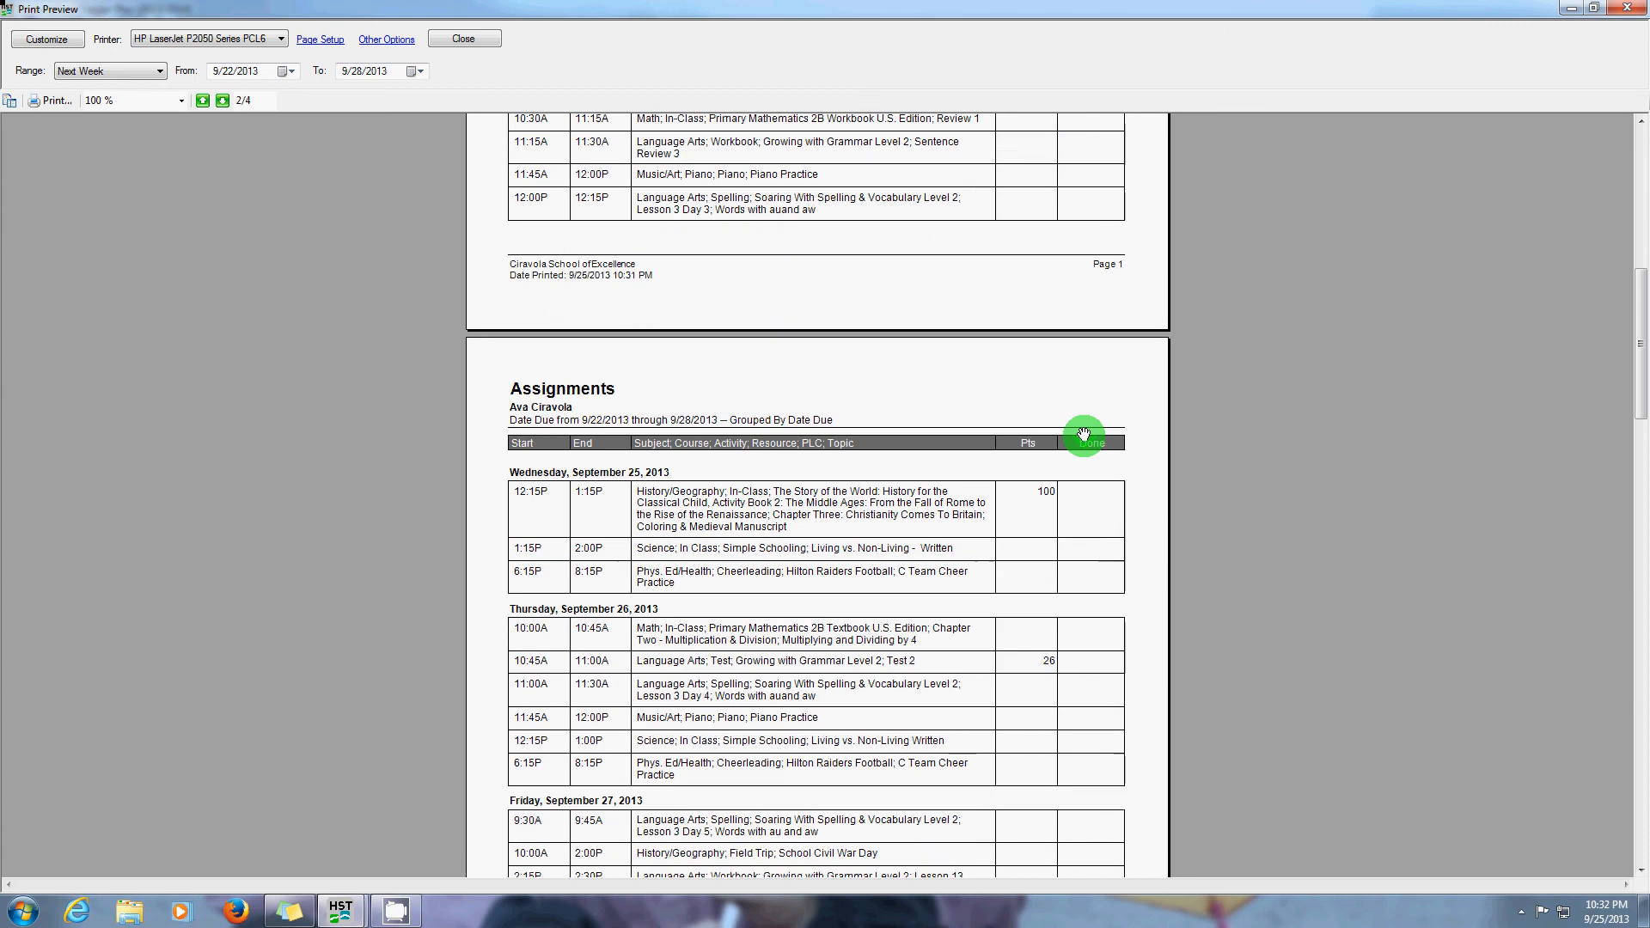
pyautogui.scroll(-3, 1083, 434)
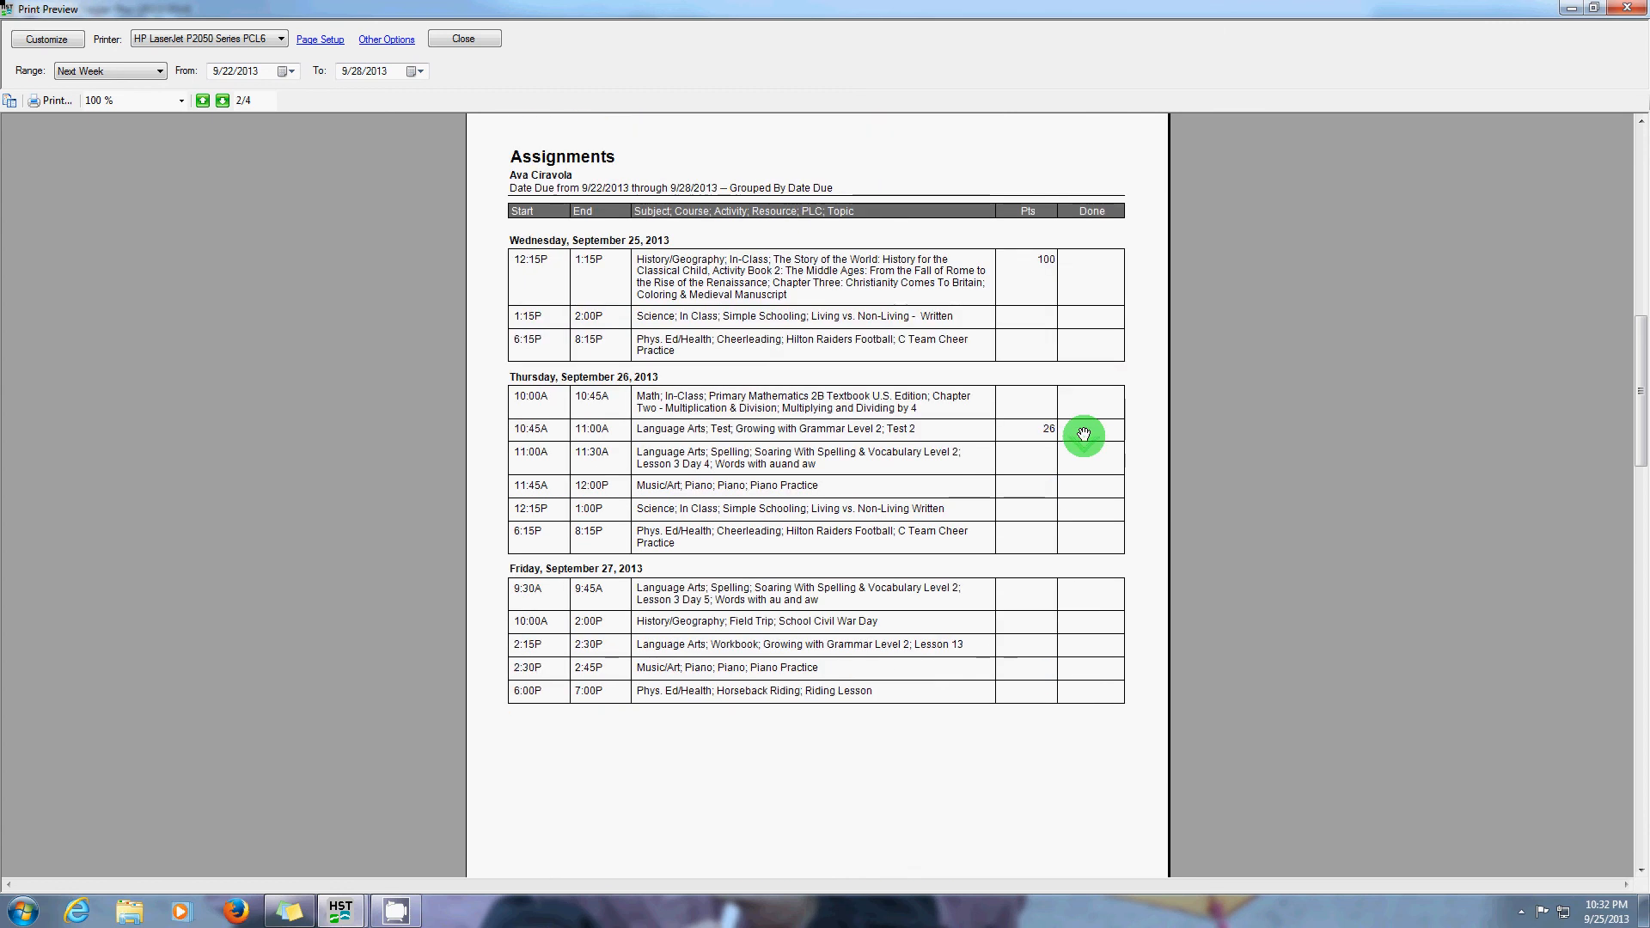
# Examine the next student's assignments on the report's third page, covering September 22–25, and close the preview.
pyautogui.scroll(-5, 1083, 434)
pyautogui.scroll(-5, 1084, 434)
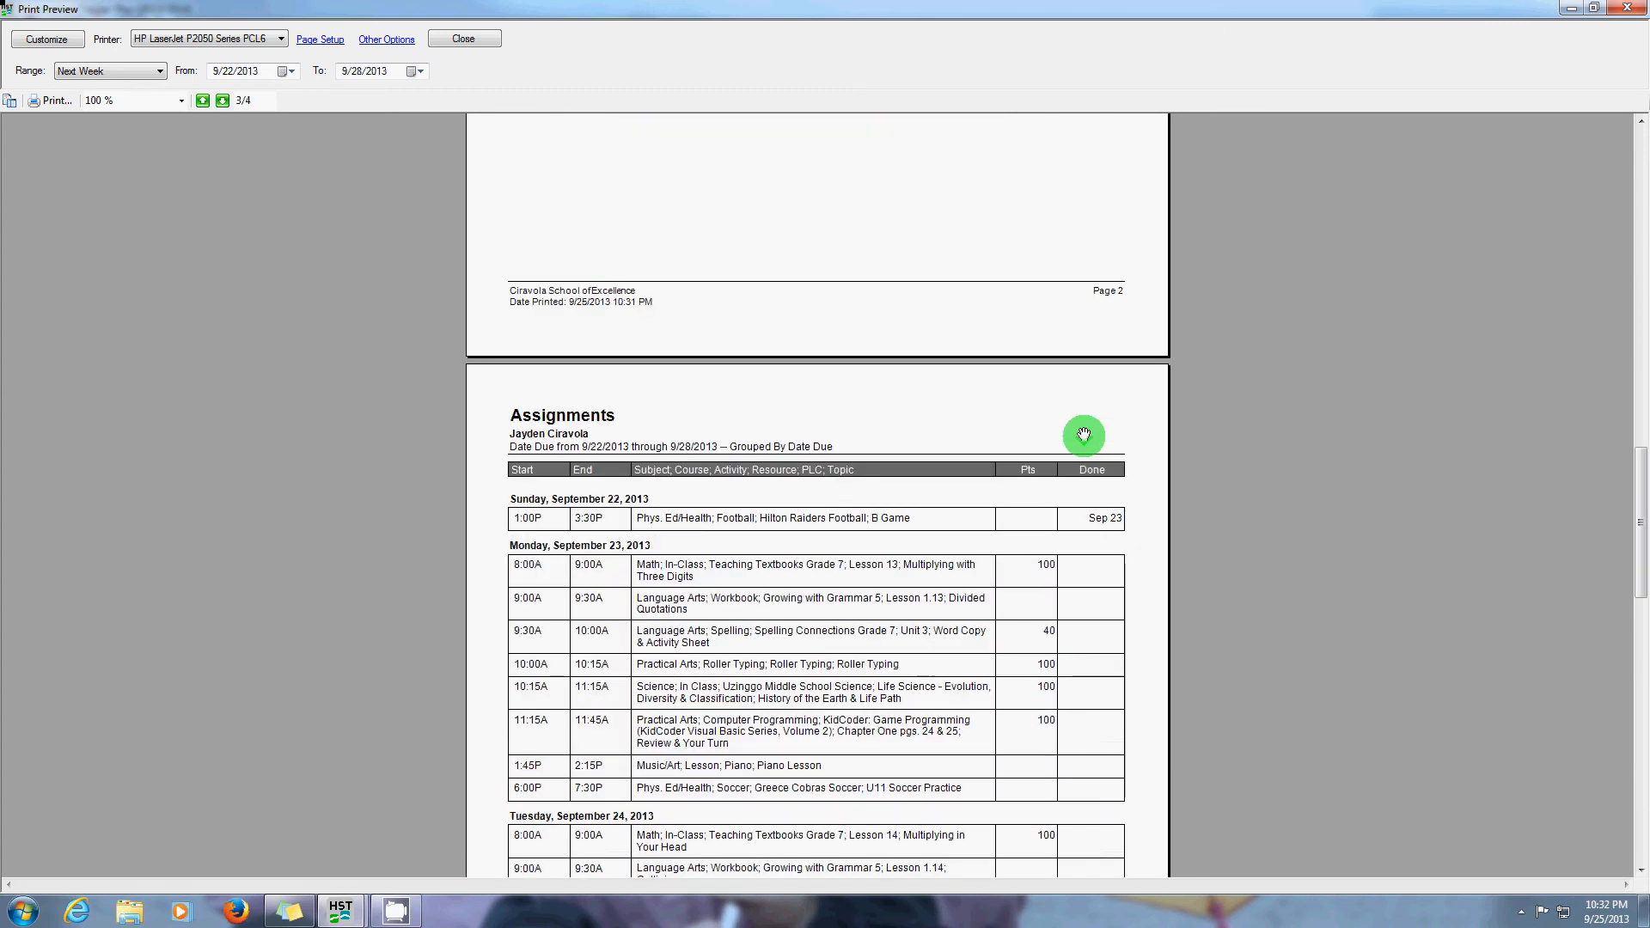
pyautogui.scroll(-2, 1084, 434)
pyautogui.scroll(-1, 1084, 434)
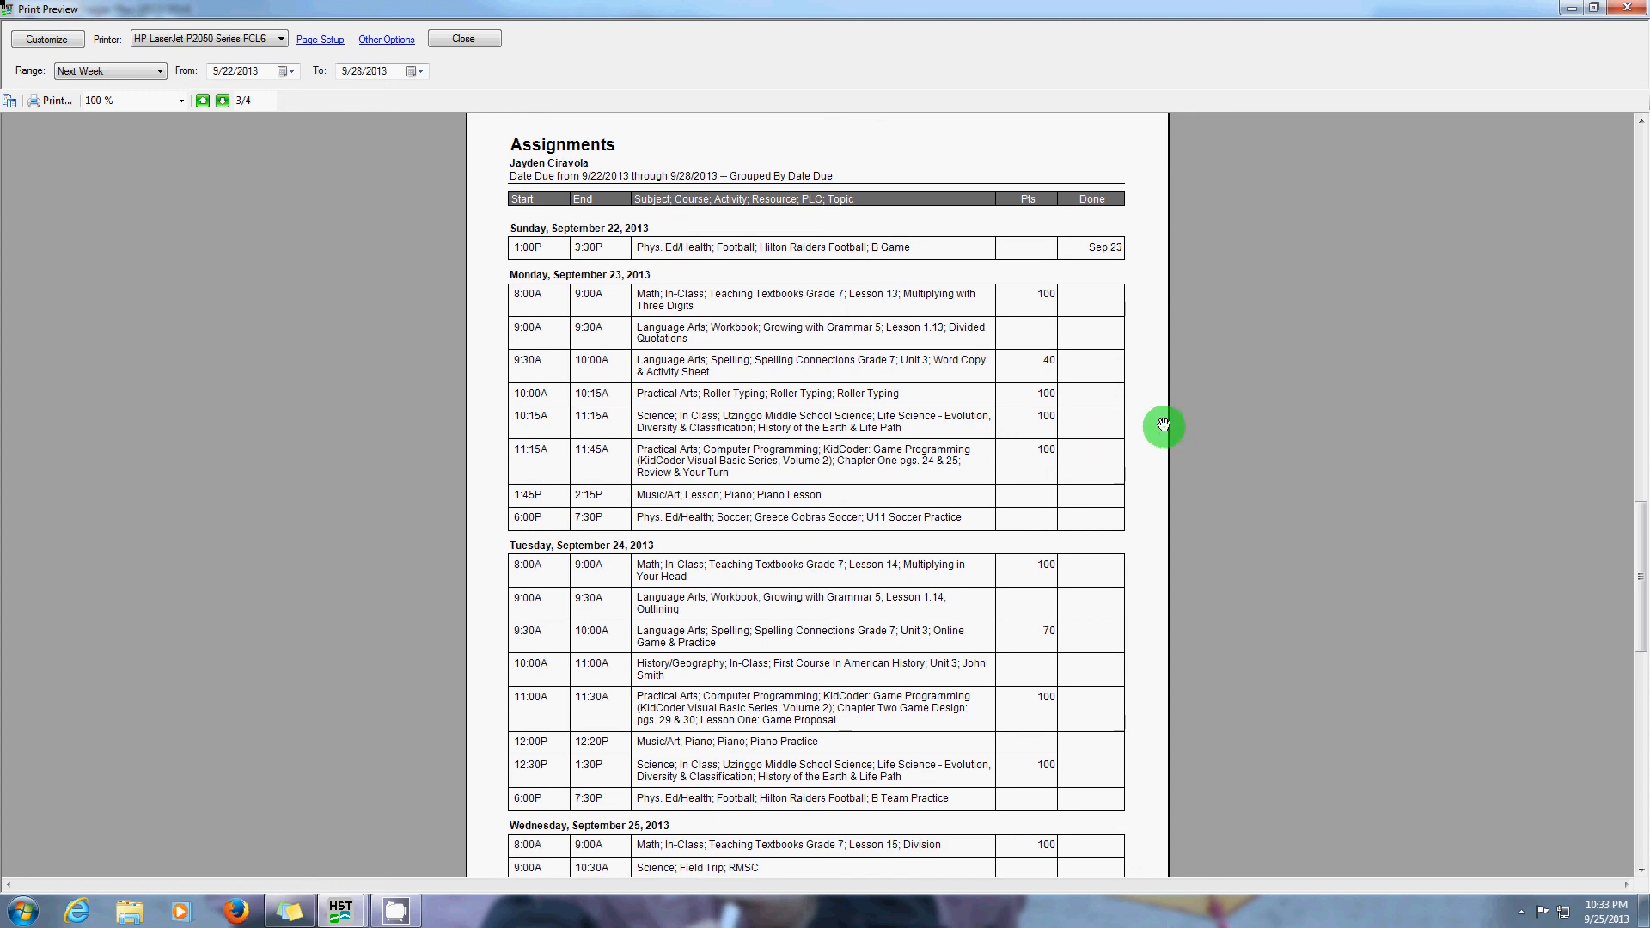
pyautogui.scroll(-1, 1167, 430)
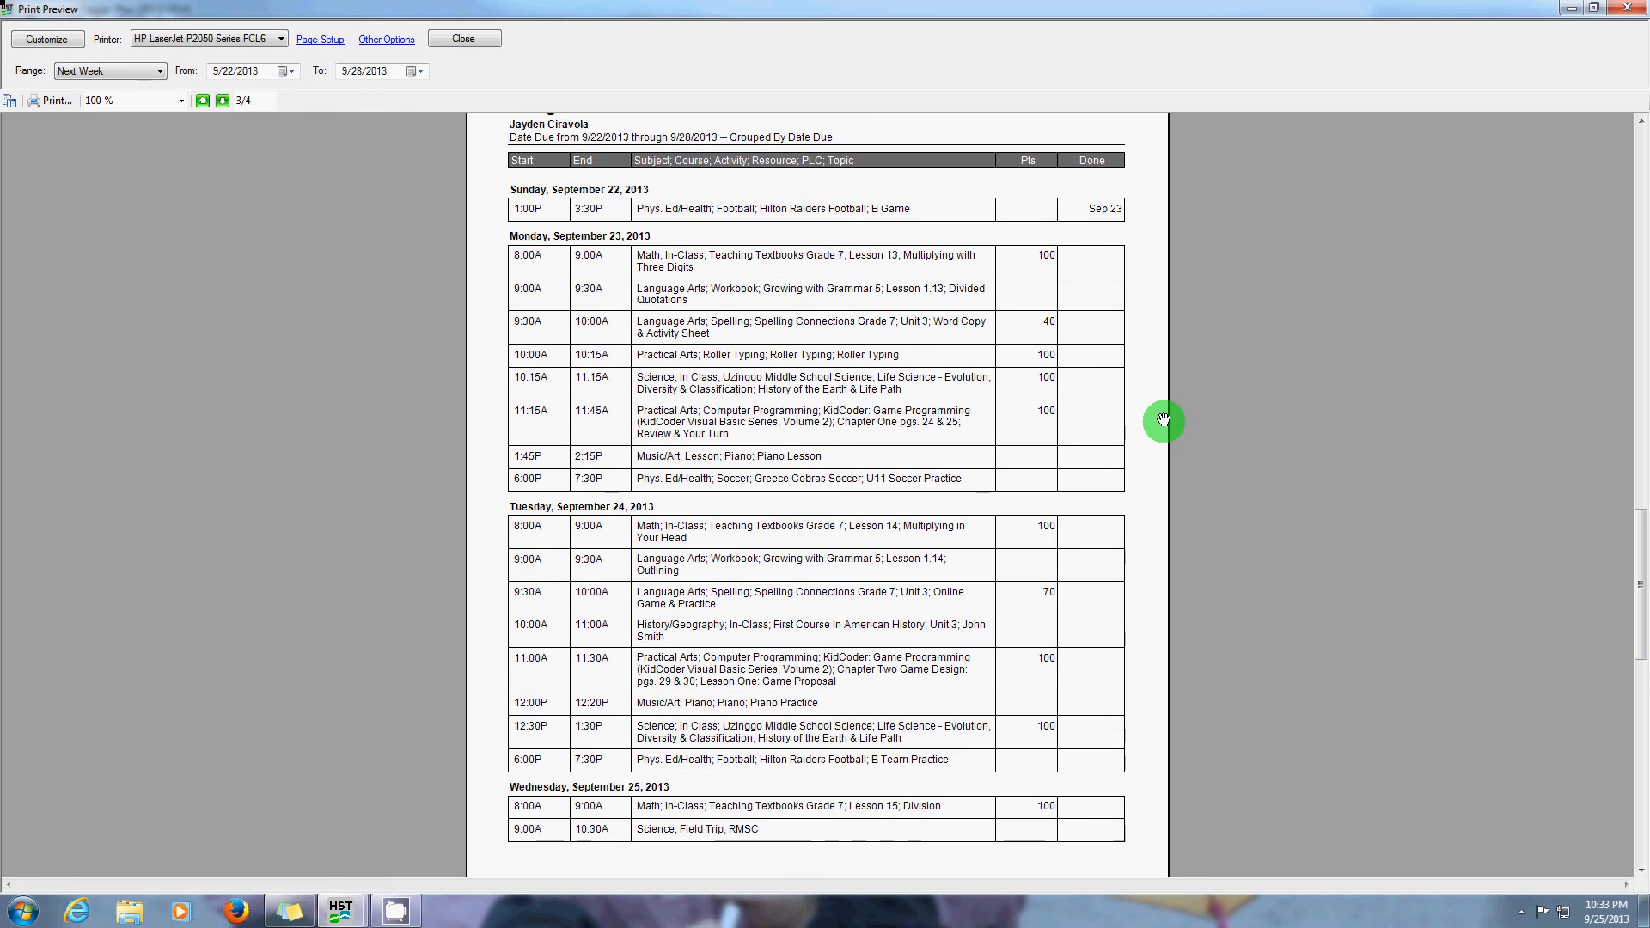
pyautogui.scroll(-2, 1162, 421)
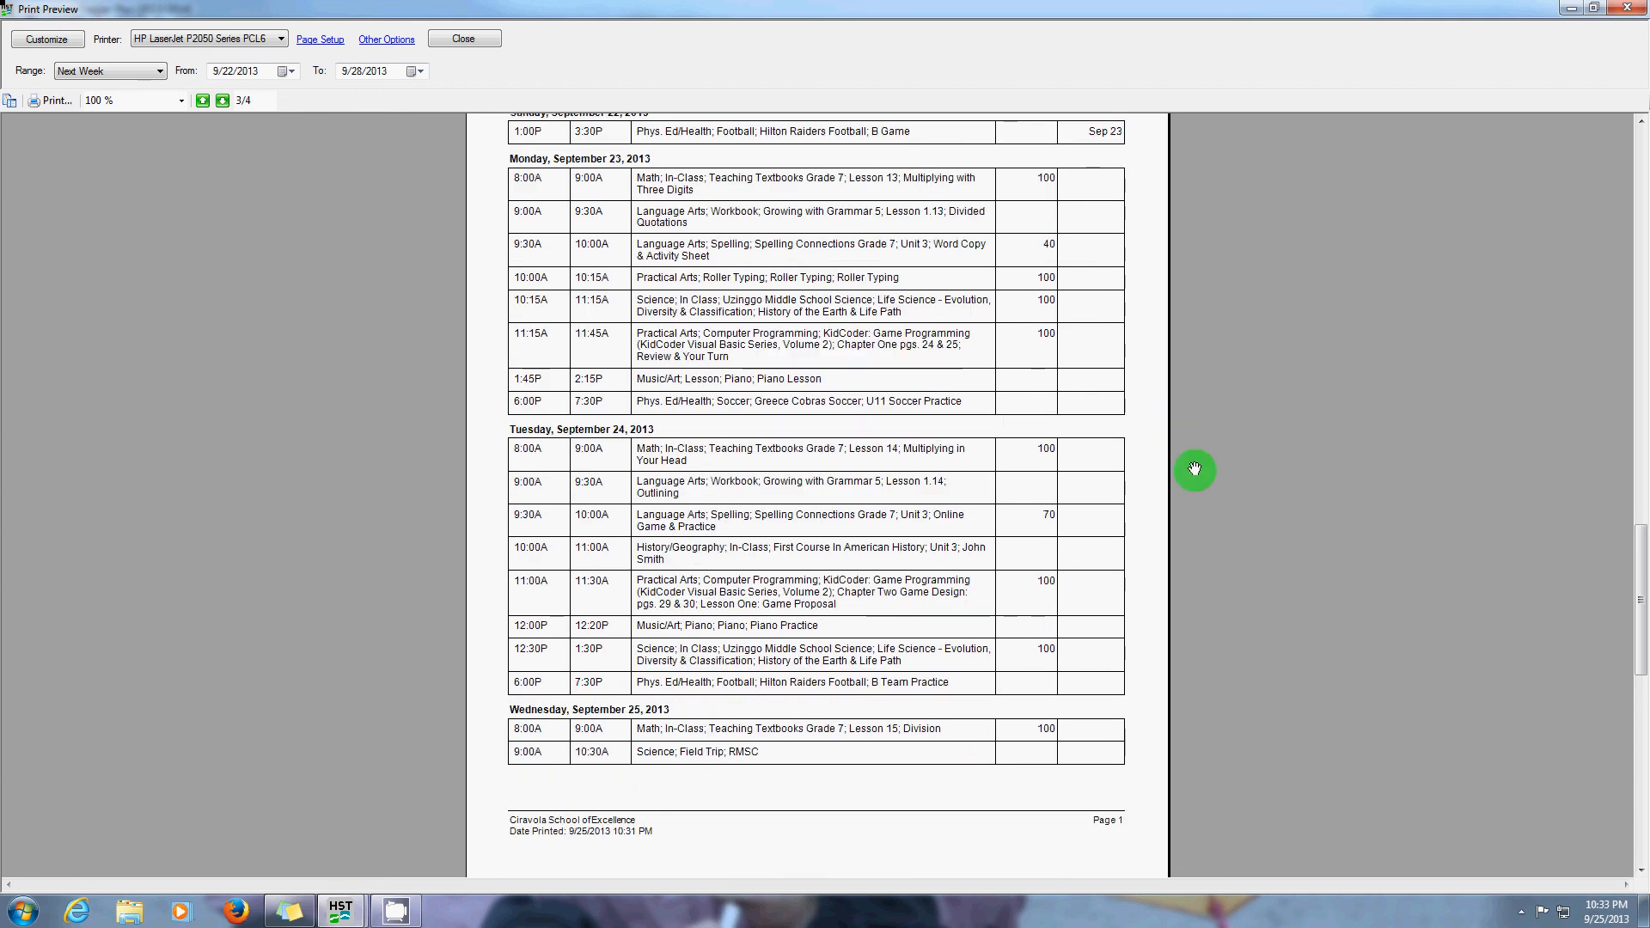
pyautogui.scroll(-1, 1194, 468)
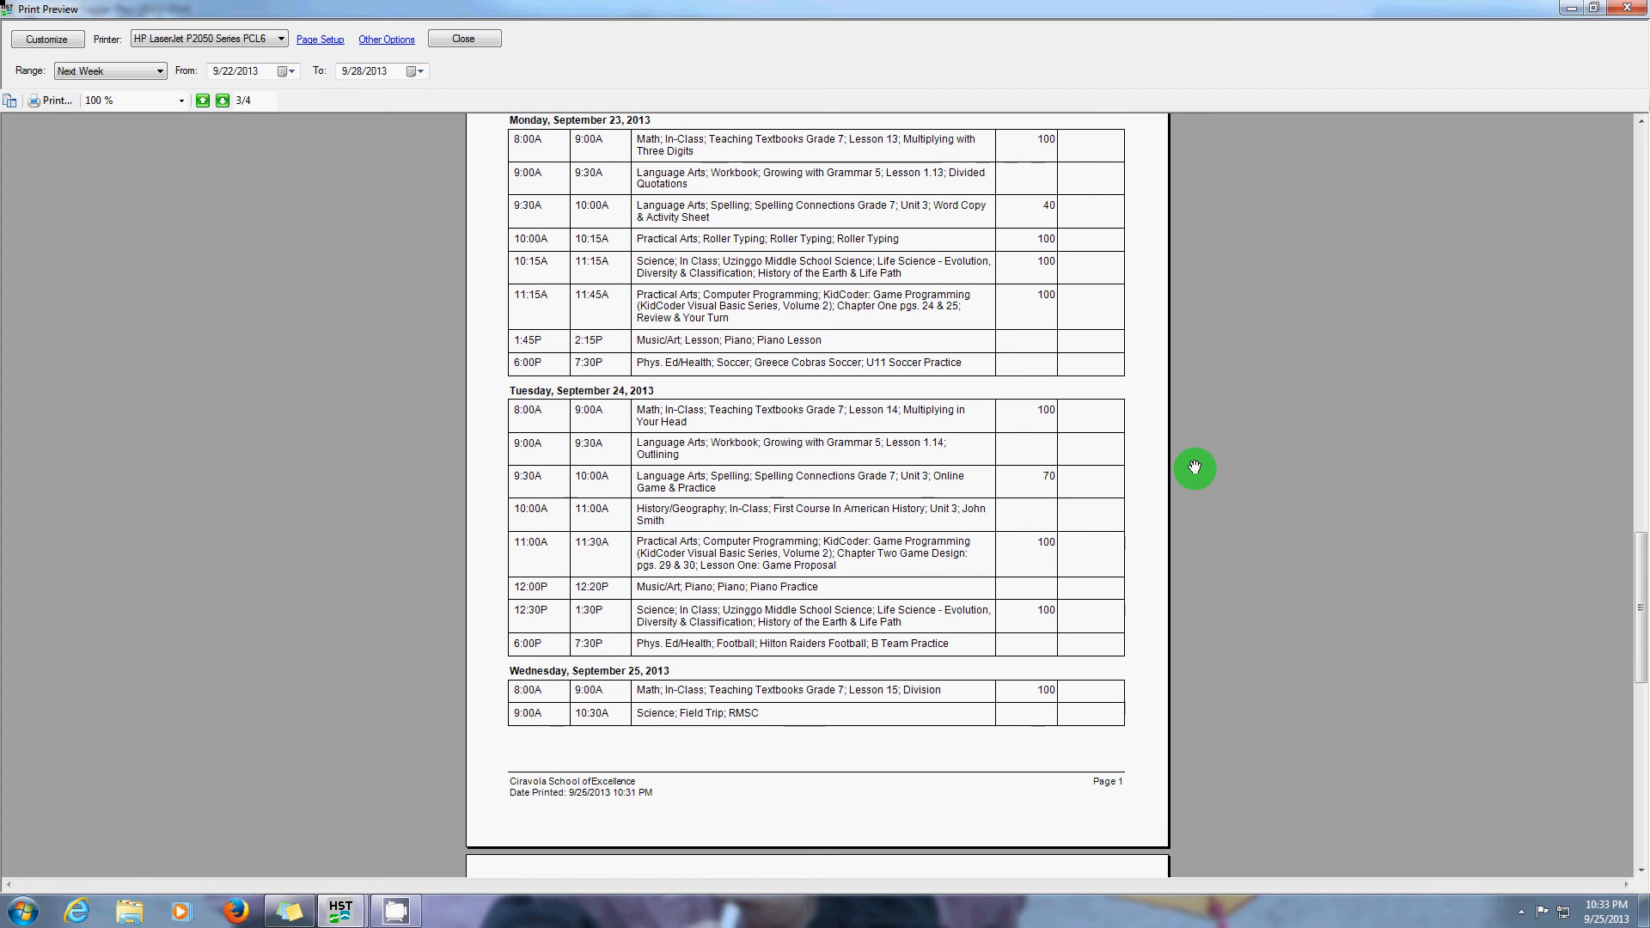
pyautogui.scroll(2, 1169, 438)
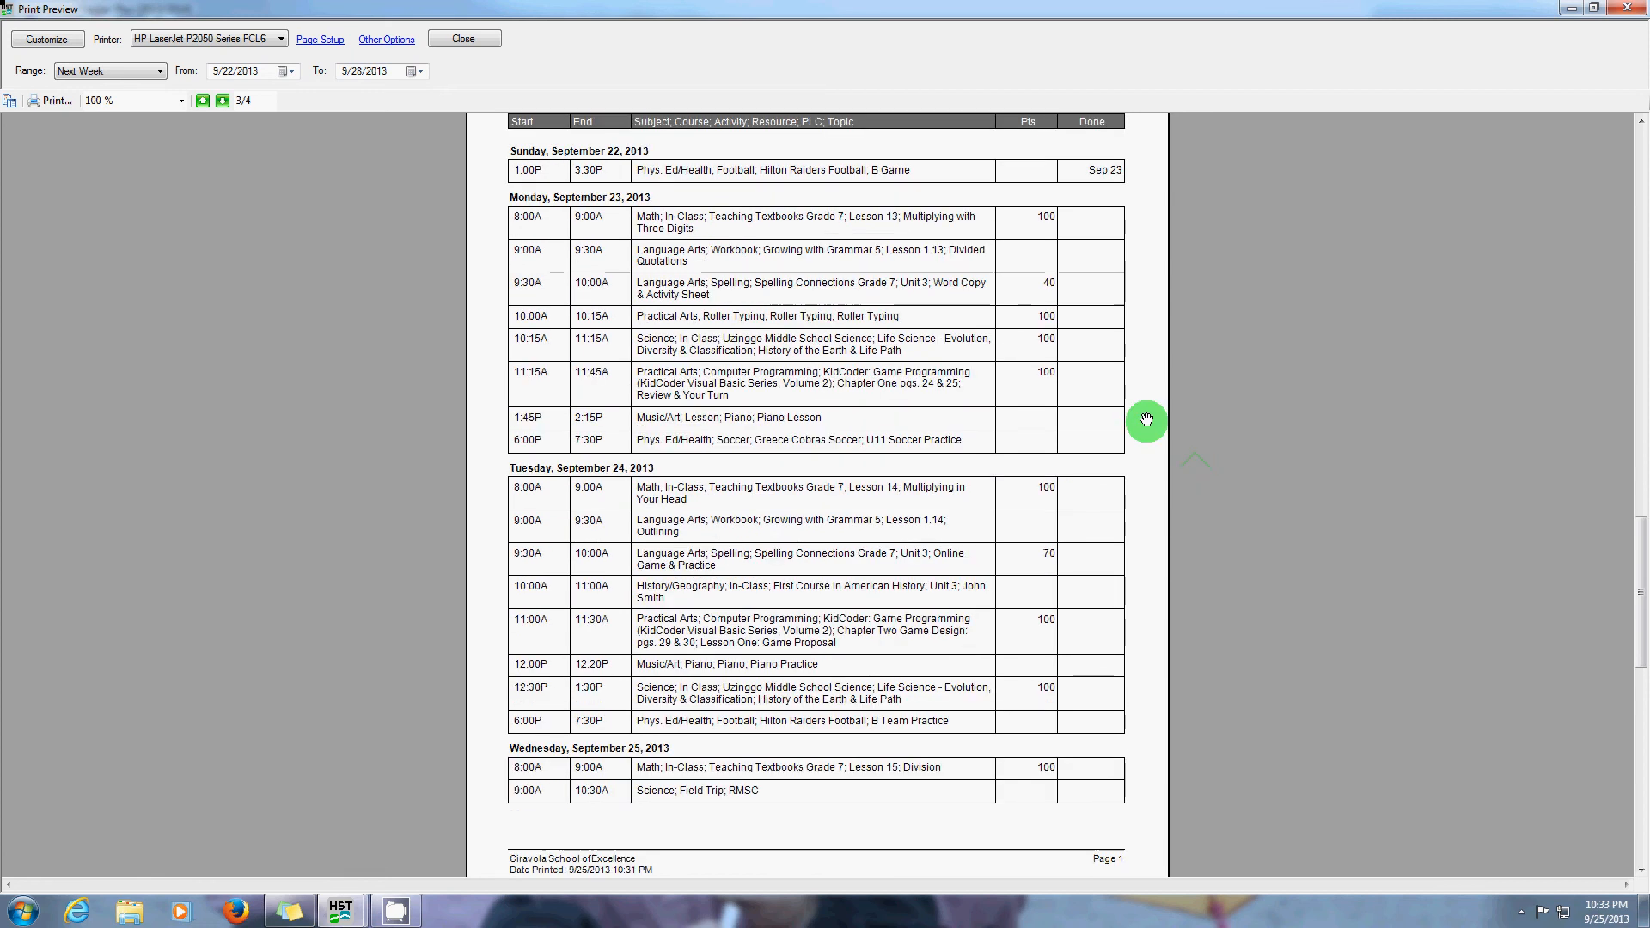
pyautogui.click(464, 38)
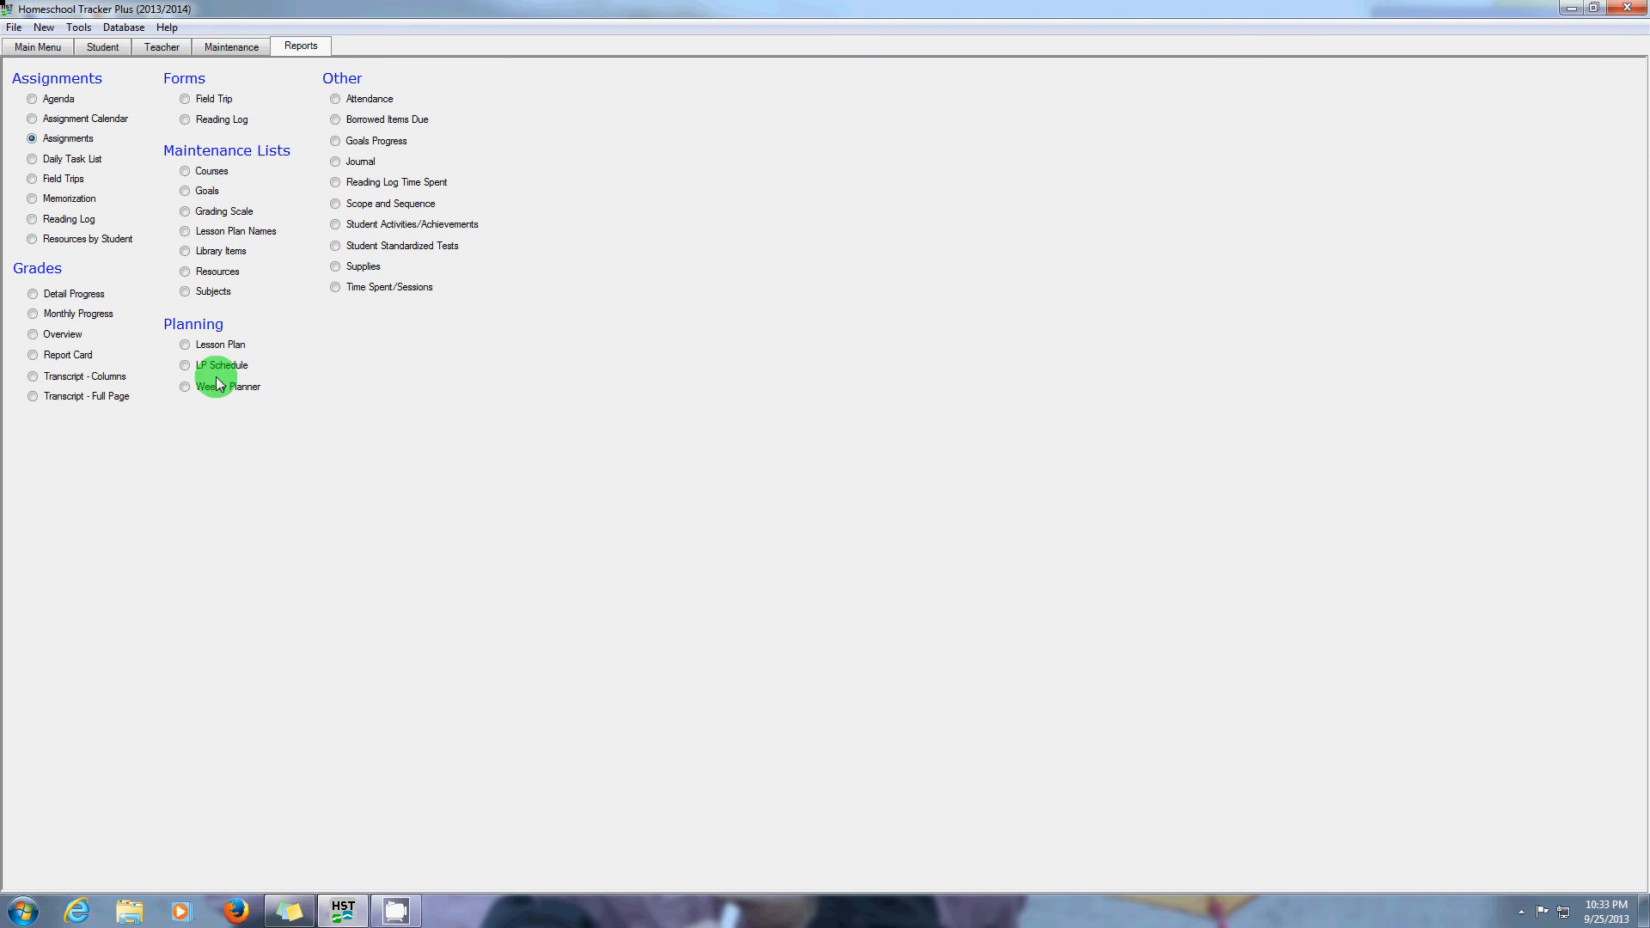
pyautogui.doubleClick(69, 354)
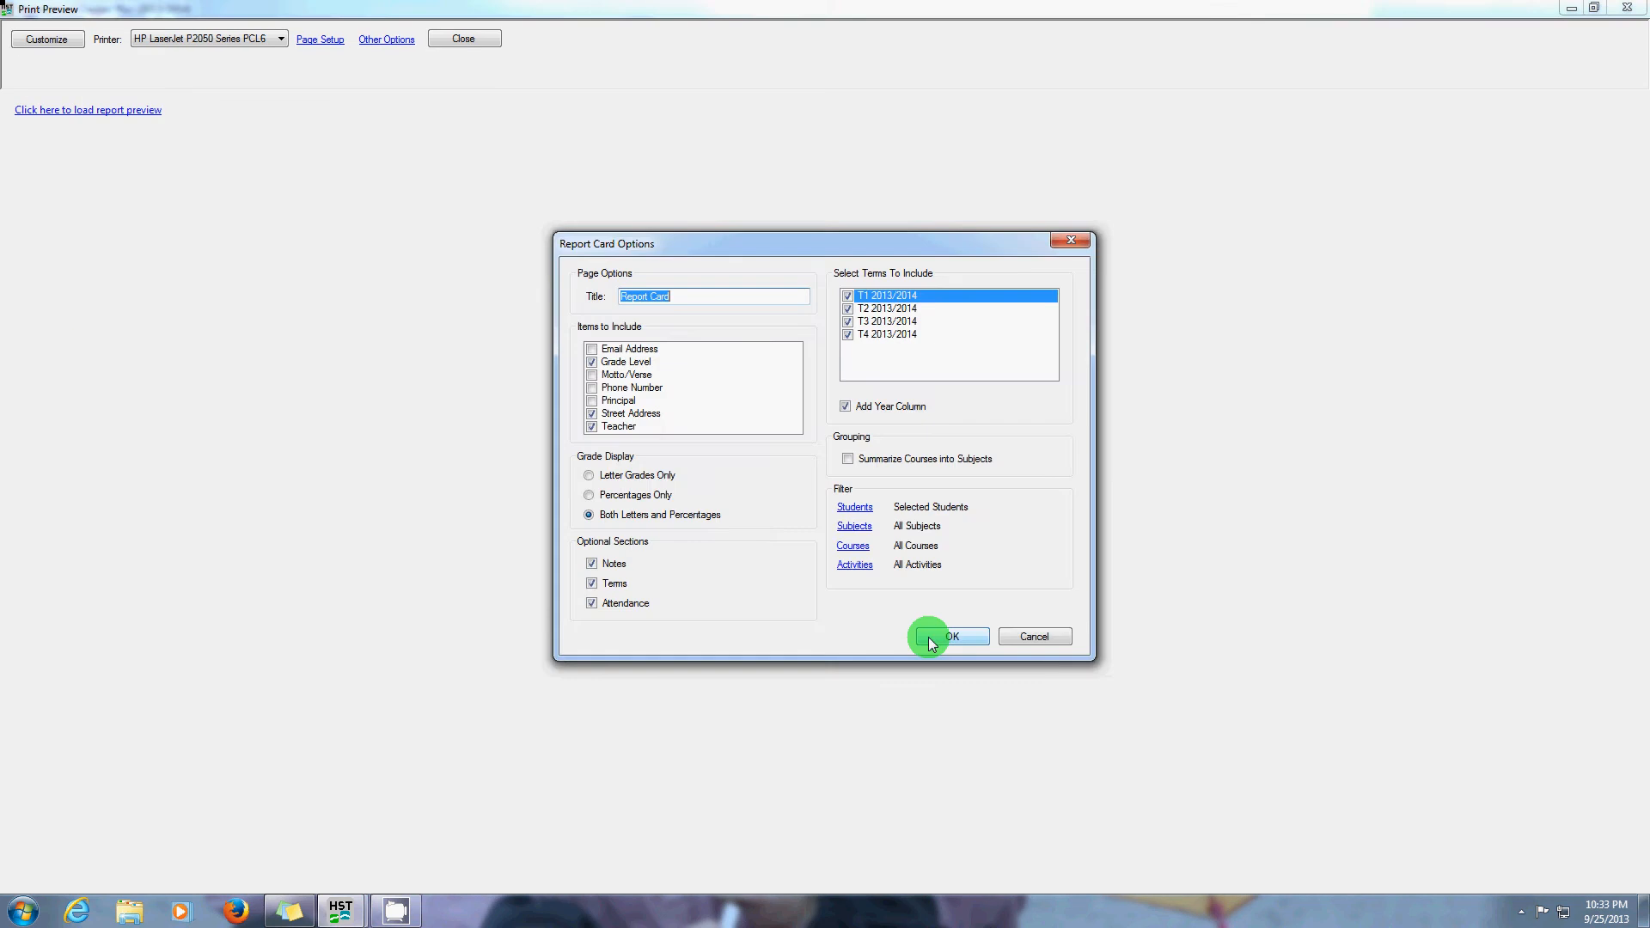
pyautogui.click(930, 639)
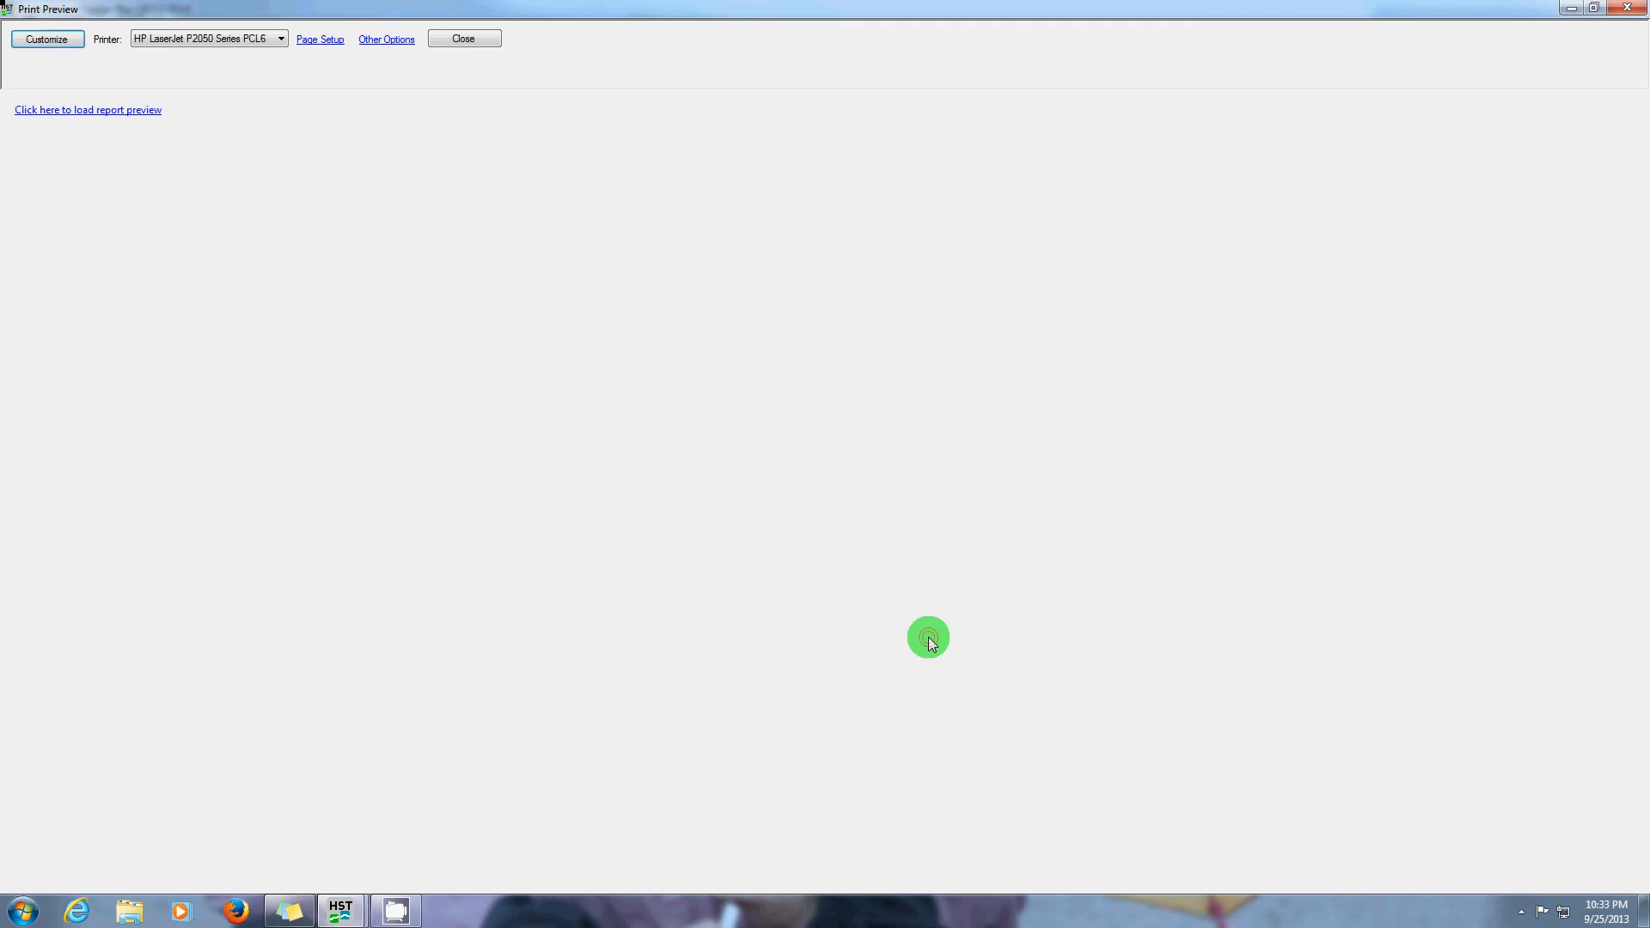
pyautogui.click(458, 39)
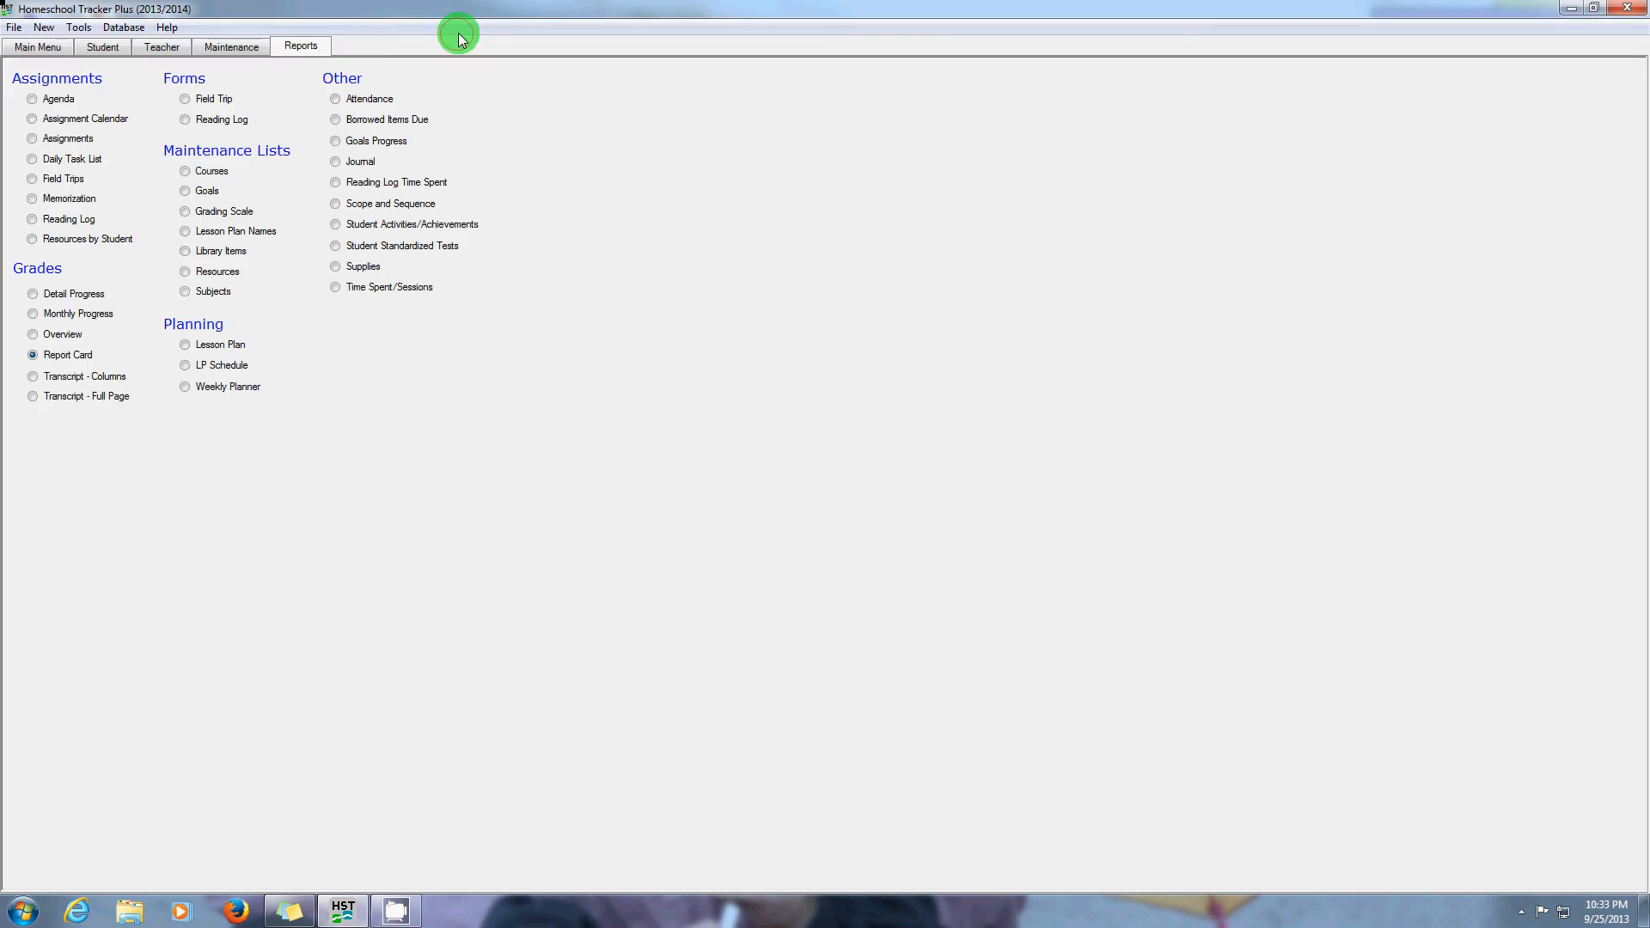
# Preview the Report Card report with its default options, review the grades, terms and attendance, and close the preview.
pyautogui.click(97, 361)
pyautogui.click(926, 634)
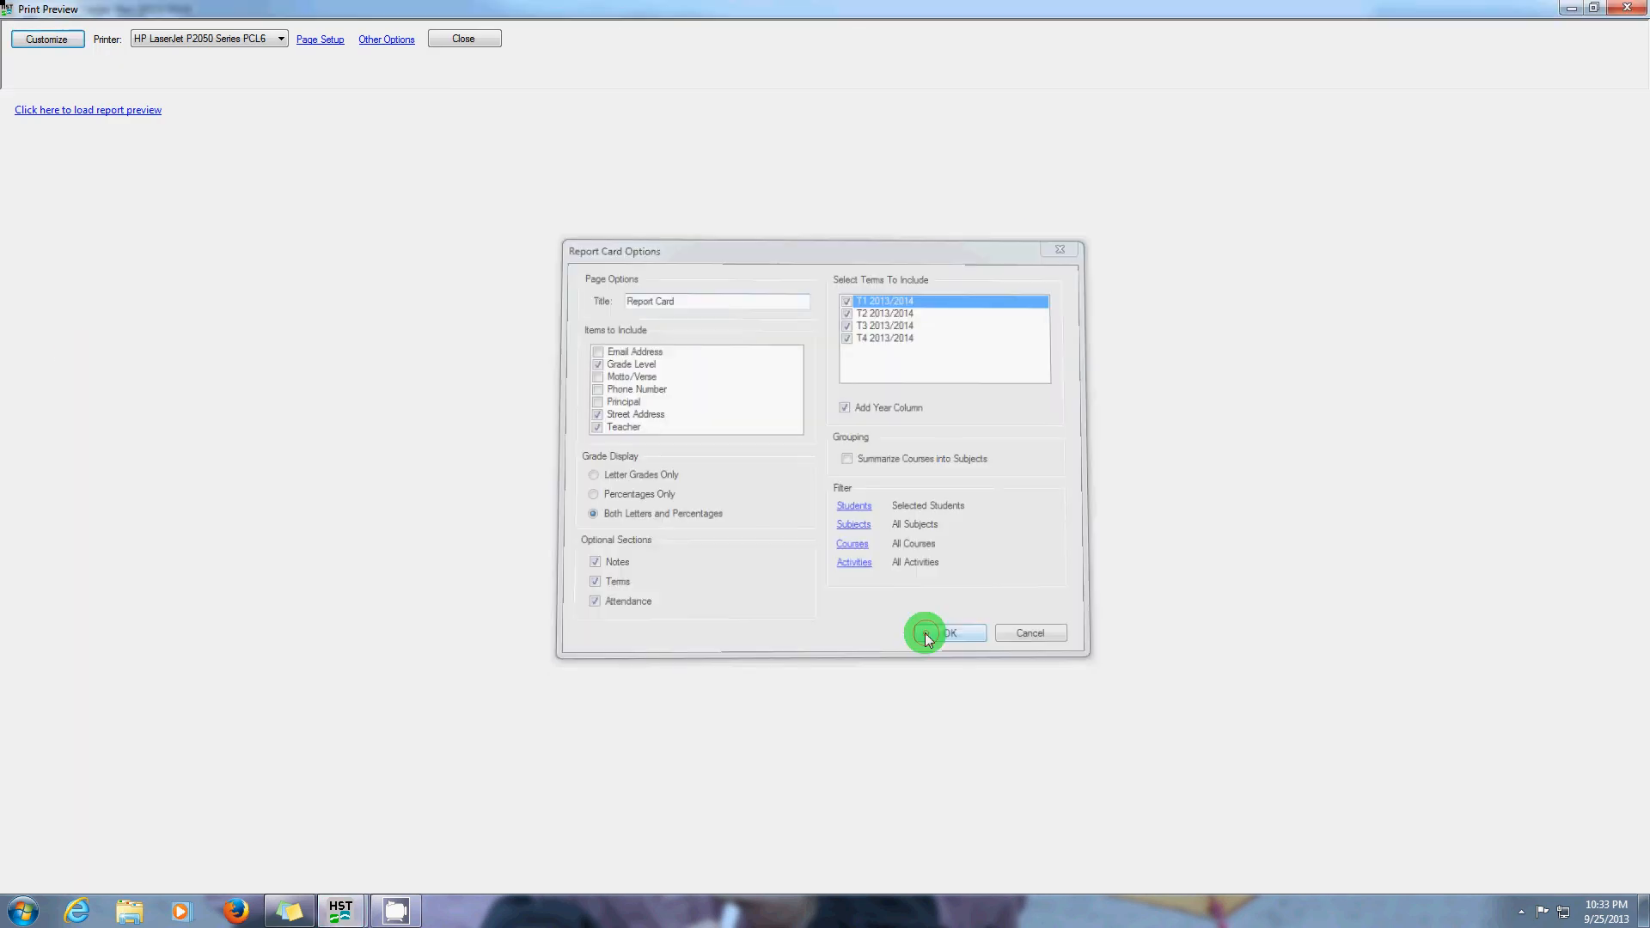
pyautogui.click(110, 112)
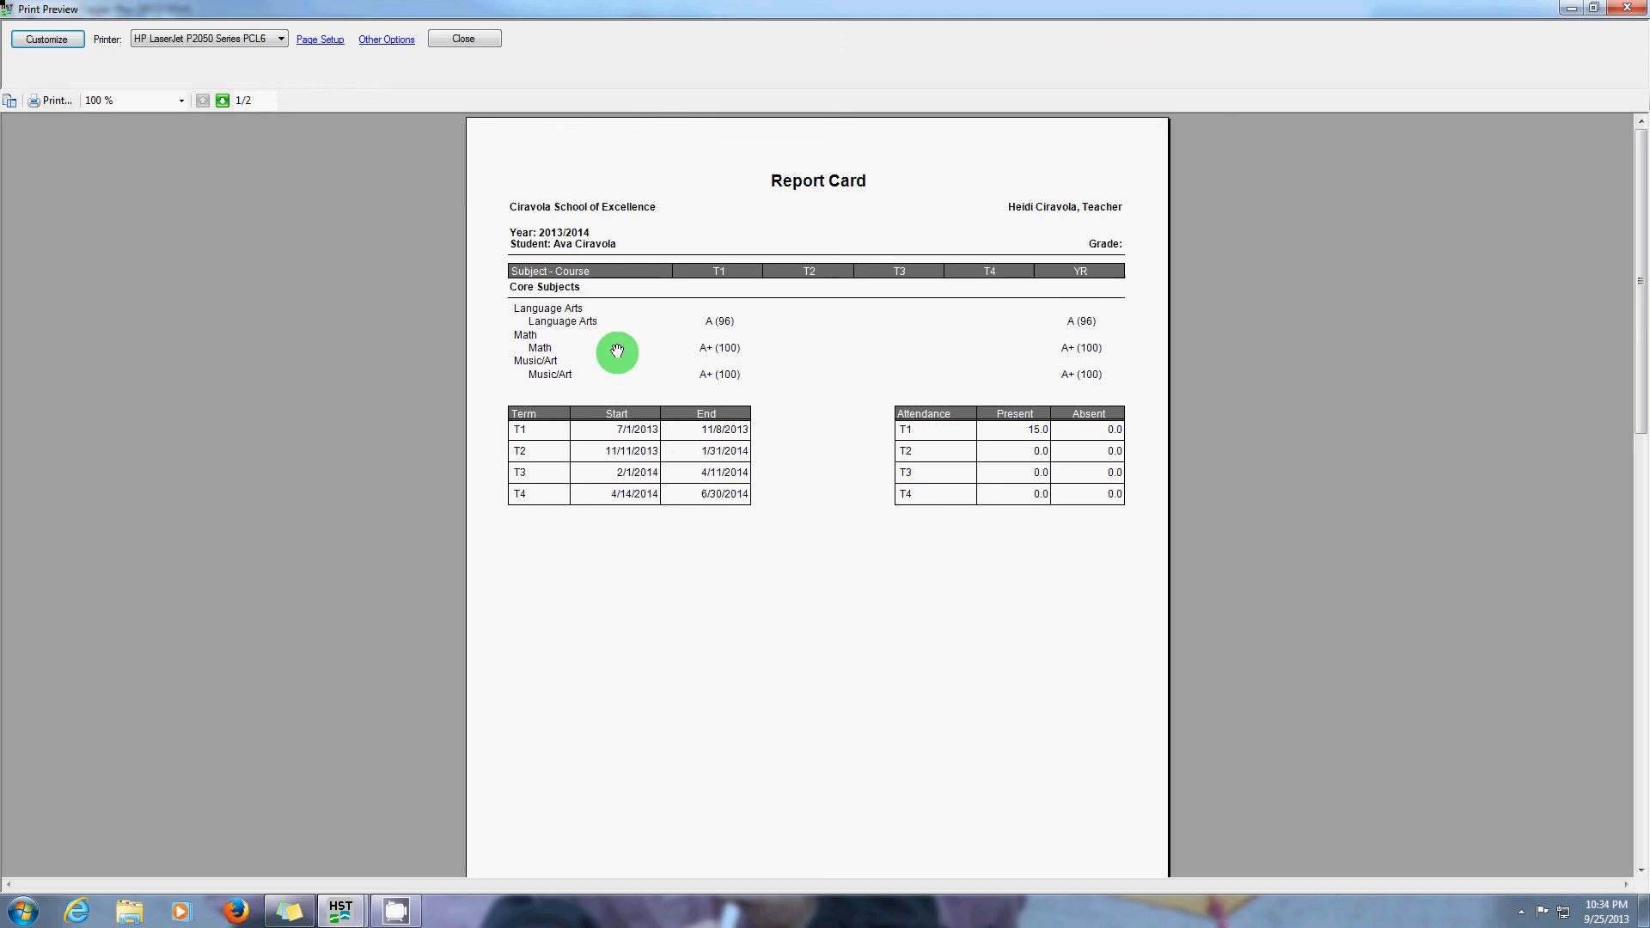
pyautogui.click(464, 40)
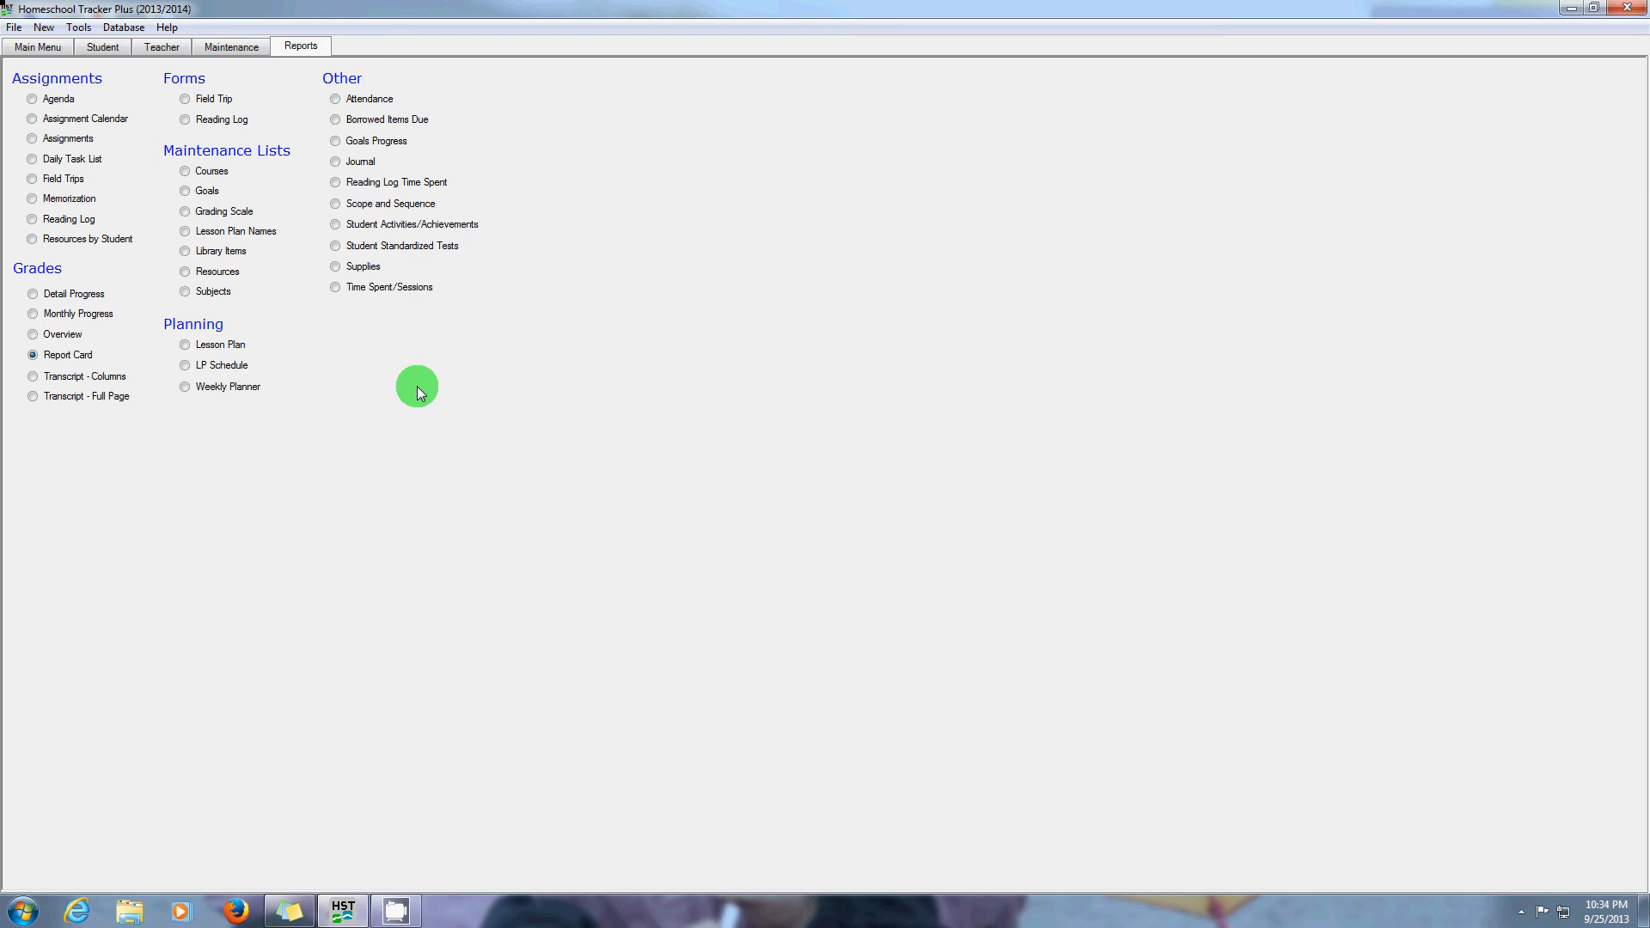
# Revisit the teacher goals and all students' agenda, assignments and September 2013 attendance, ending at the list of available reports.
pyautogui.click(157, 52)
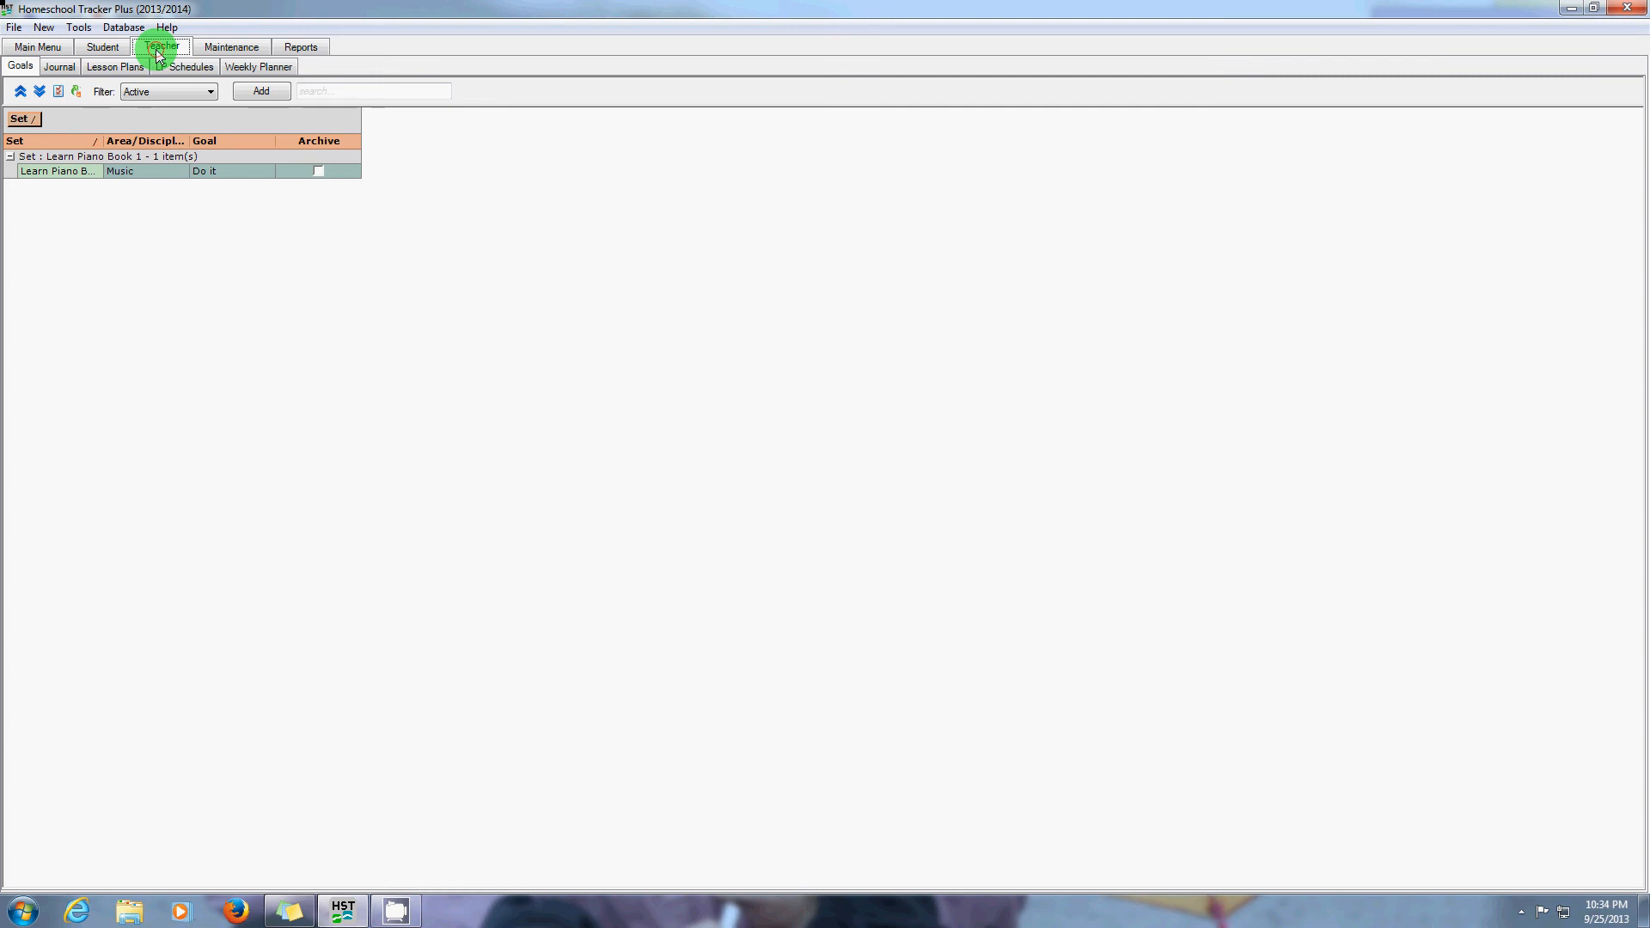
pyautogui.click(110, 50)
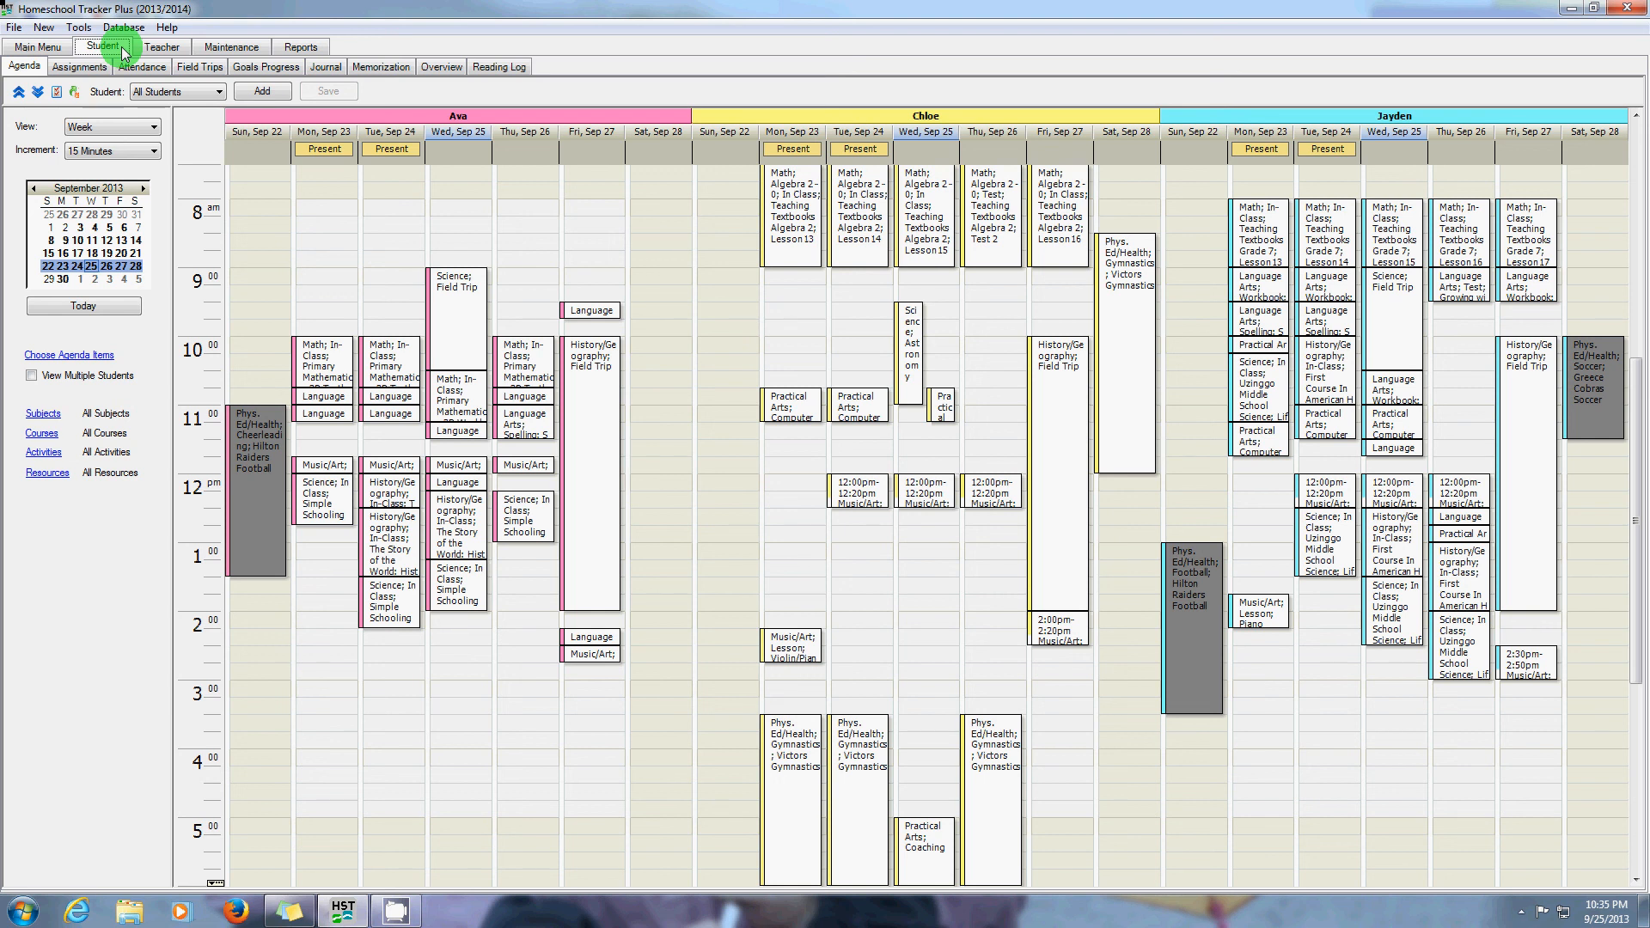
pyautogui.click(80, 67)
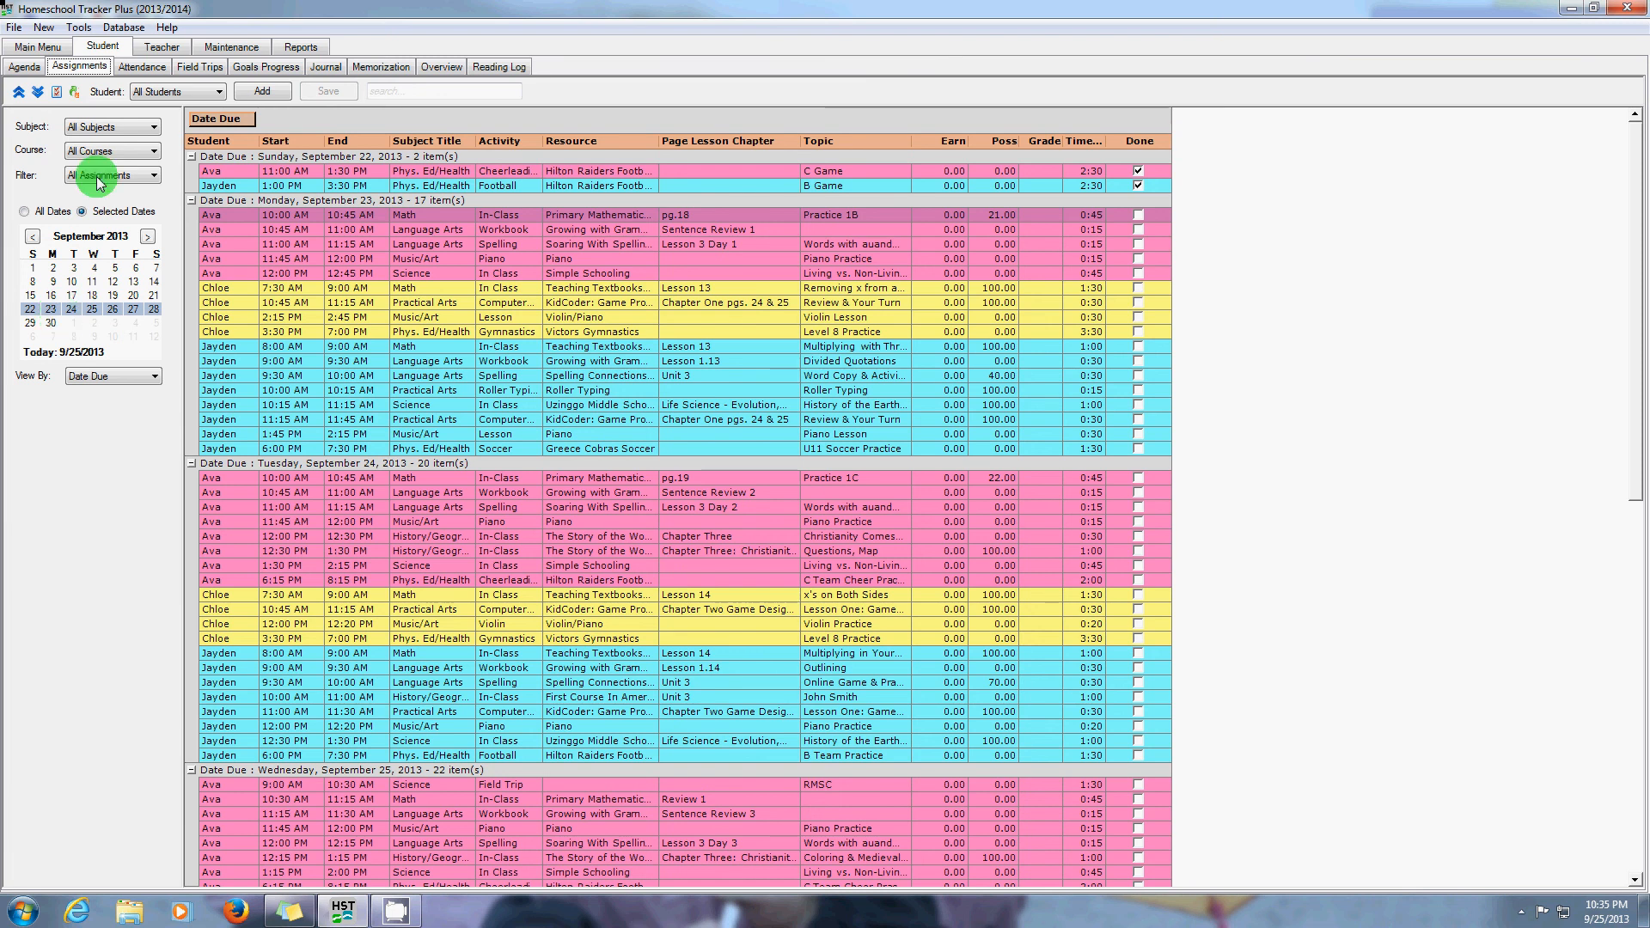
pyautogui.click(133, 71)
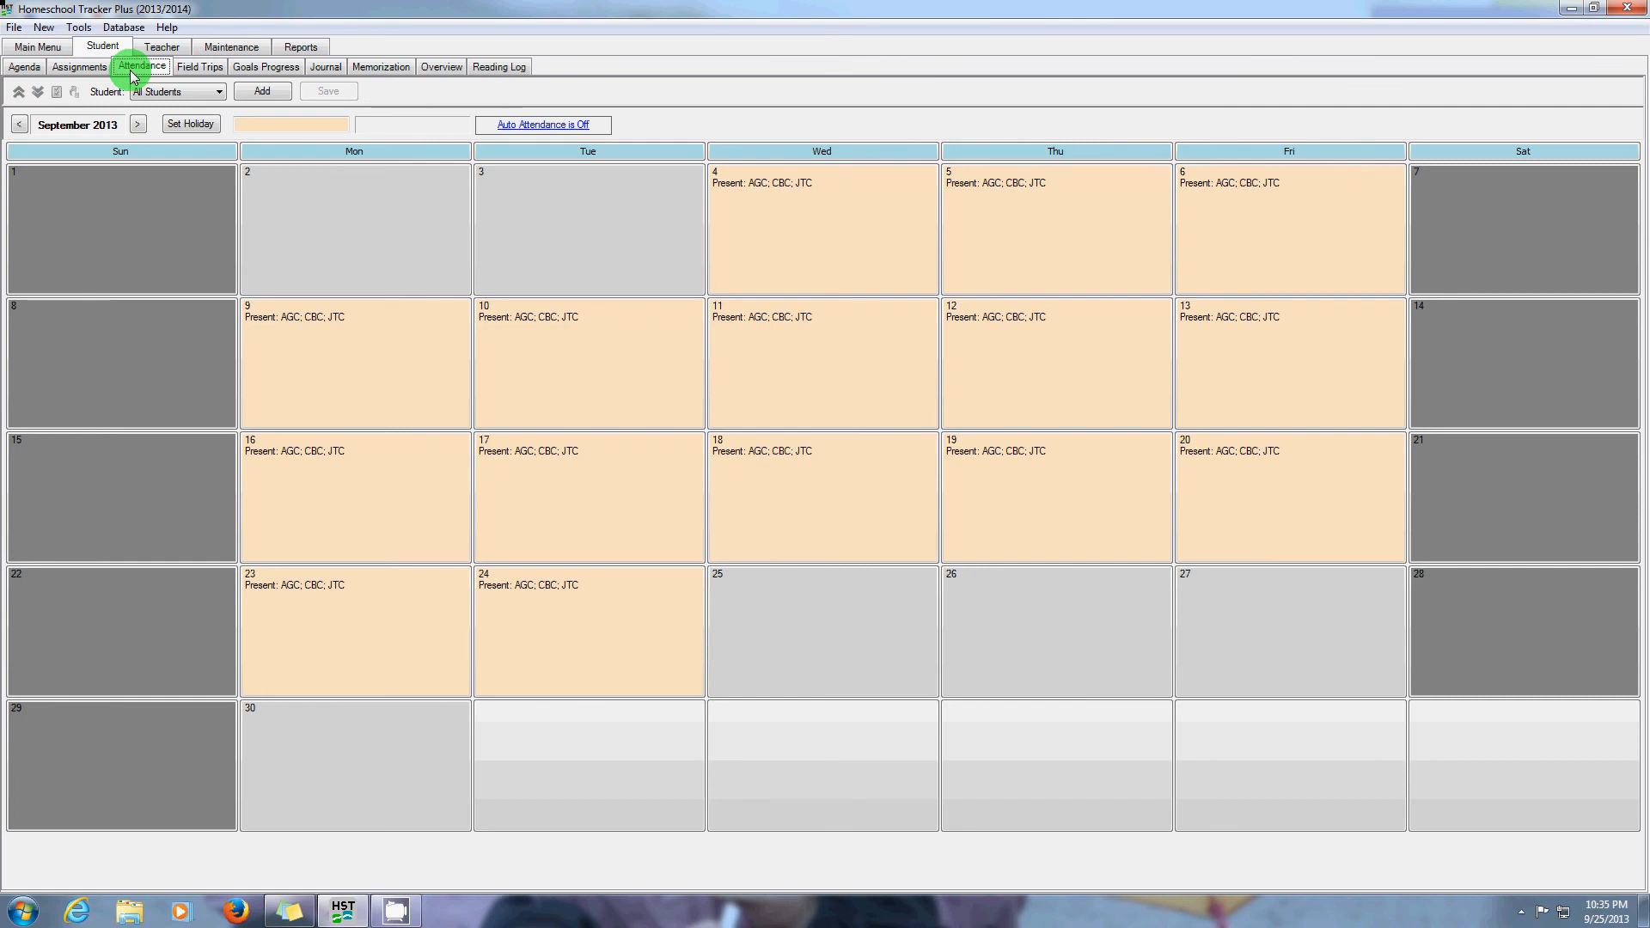
pyautogui.click(22, 67)
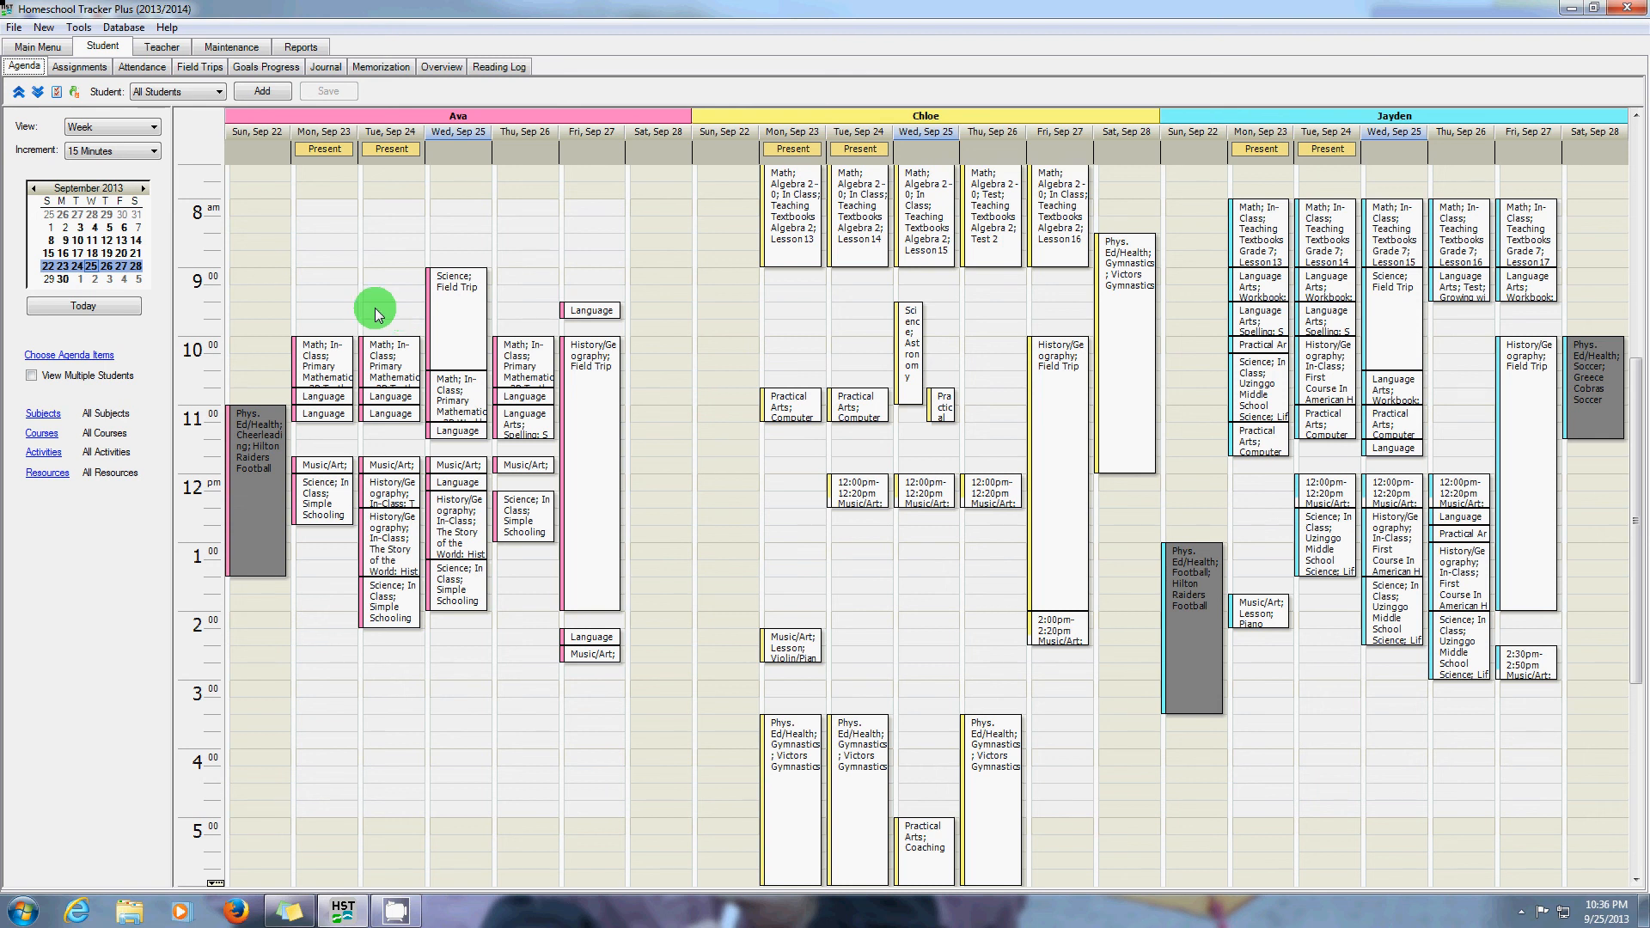
pyautogui.click(317, 54)
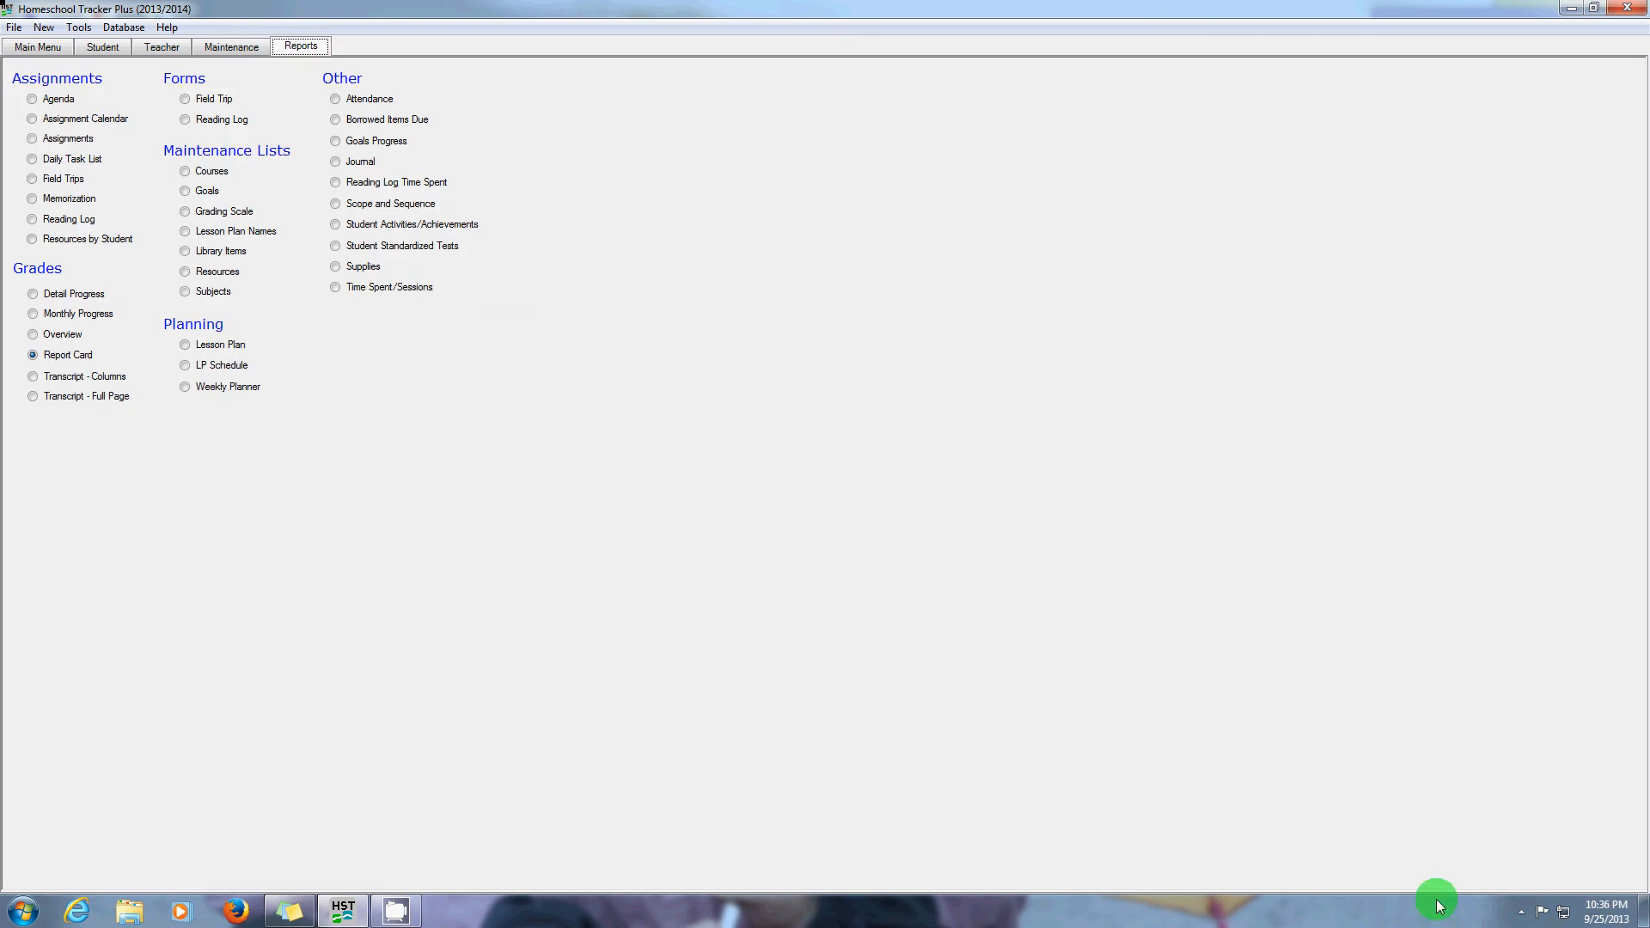
pyautogui.click(1524, 914)
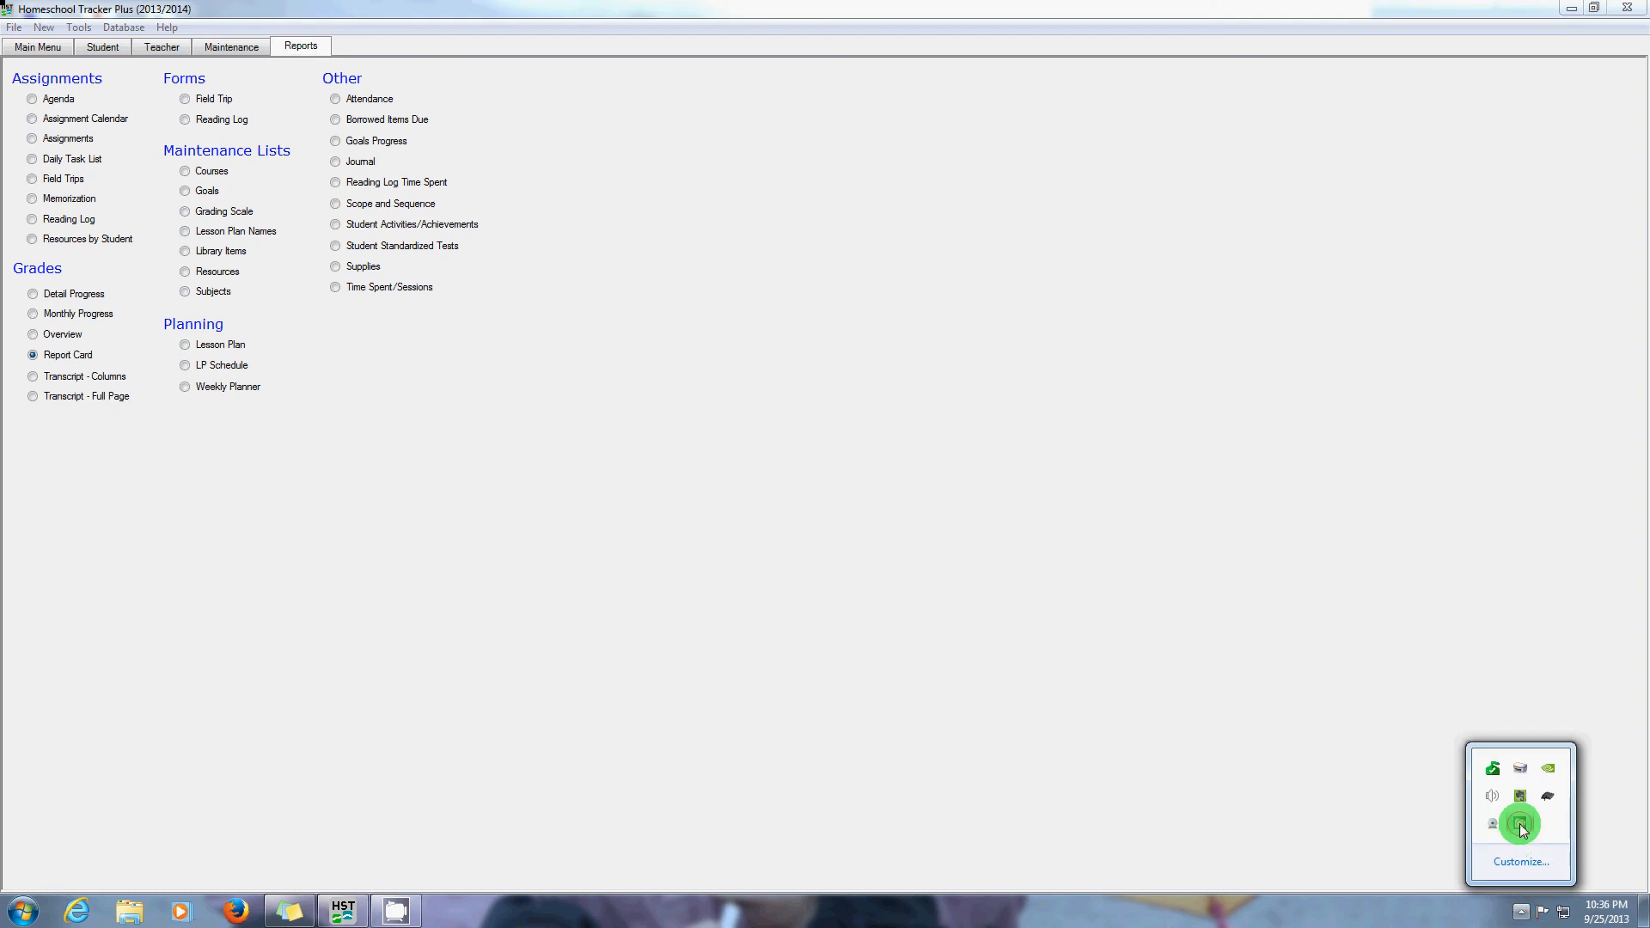
pyautogui.rightClick(1519, 824)
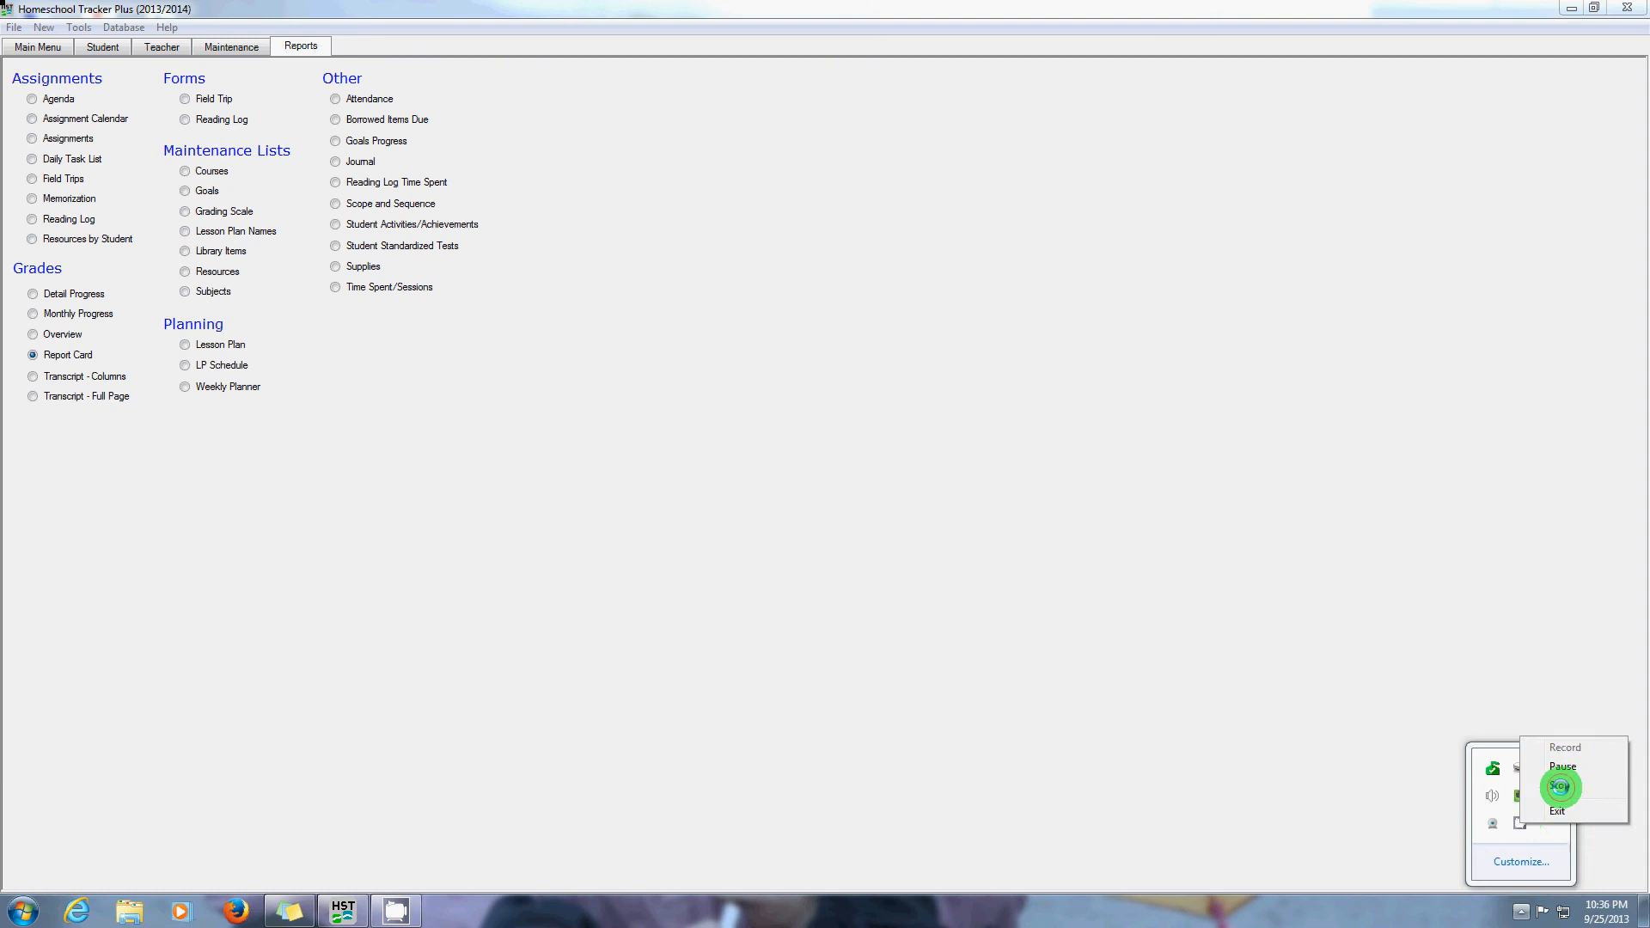